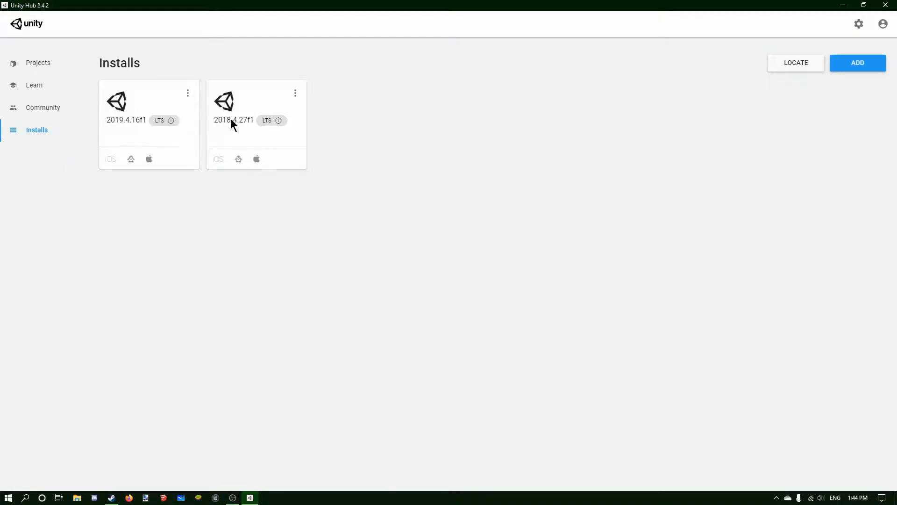
Step: Switch to Steam and show the local files options in Unturned's properties
mouse_move(168, 122)
left_click(111, 497)
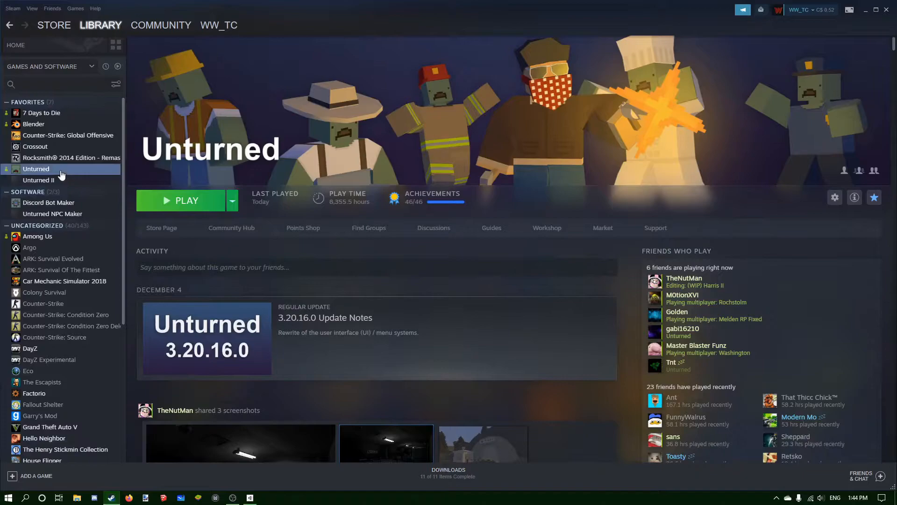
right_click(61, 172)
left_click(92, 240)
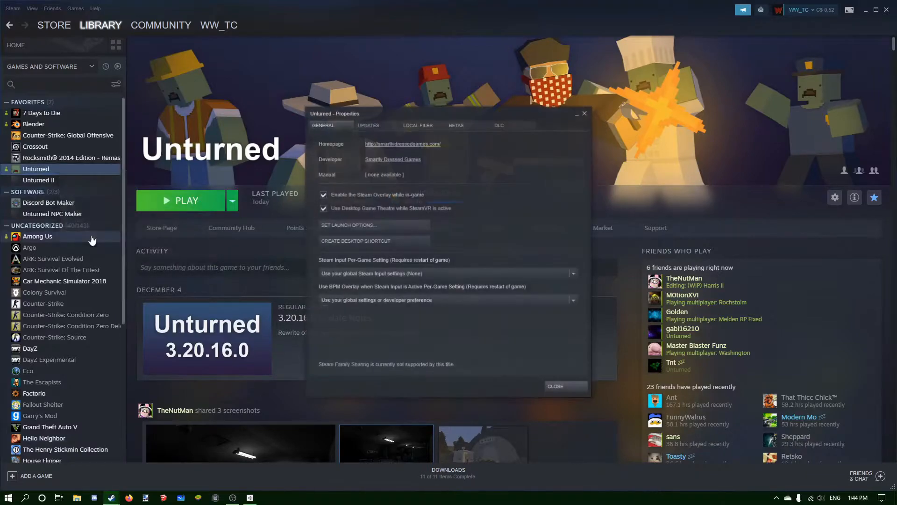
left_click(419, 125)
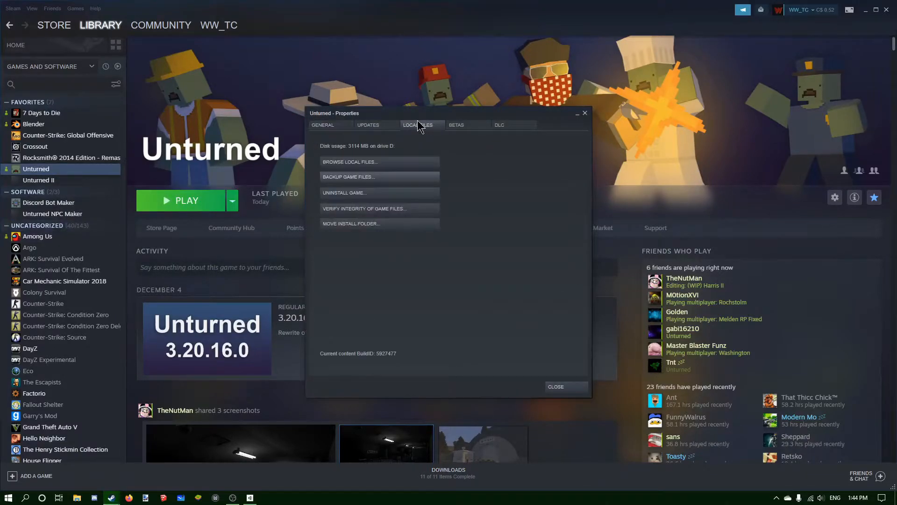
Step: Browse Unturned's local files, close the properties dialog and bring the game folder window into view
right_click(28, 170)
left_click(112, 498)
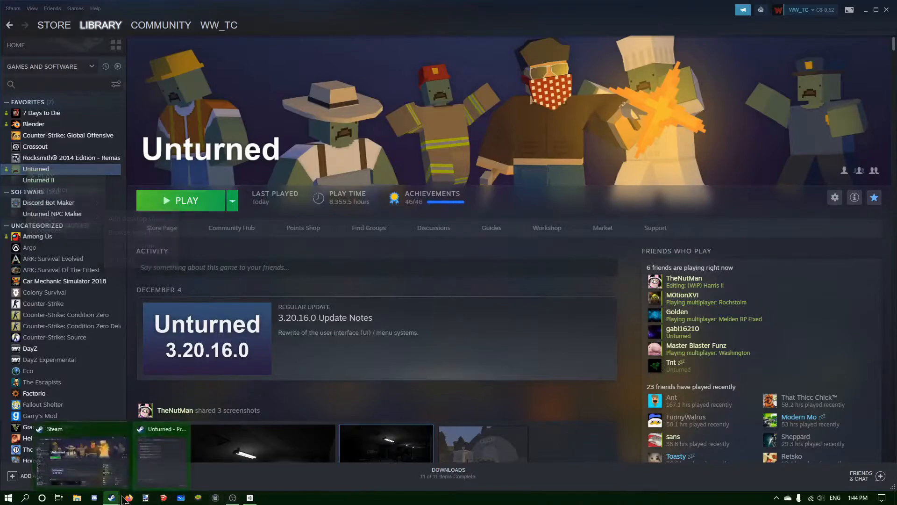
left_click(162, 441)
left_click(349, 163)
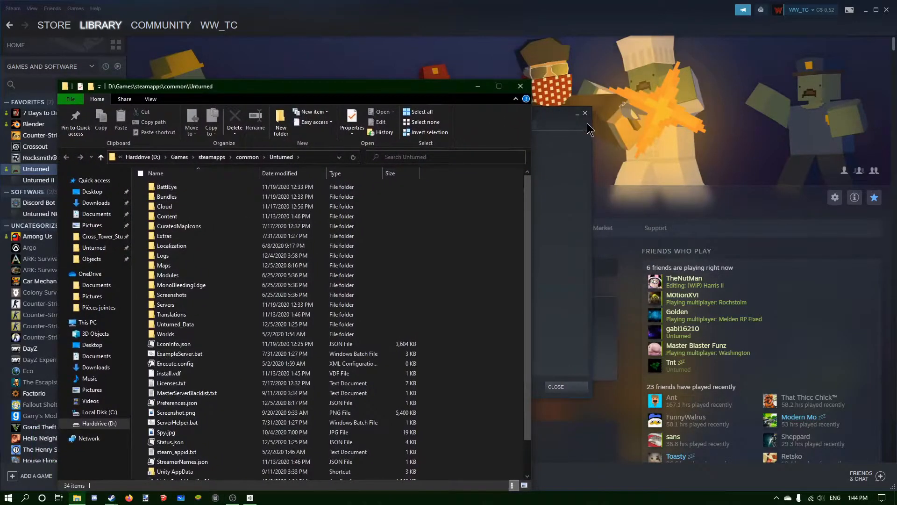
left_click(588, 130)
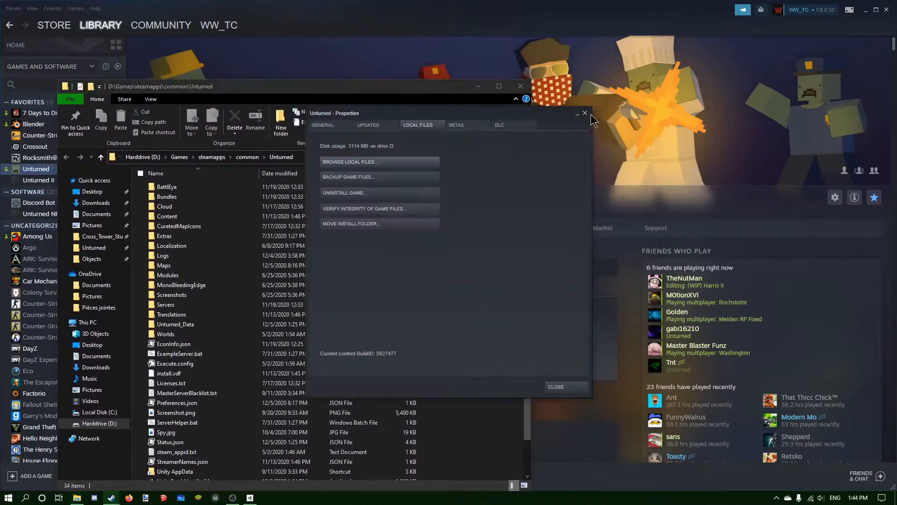
left_click(584, 112)
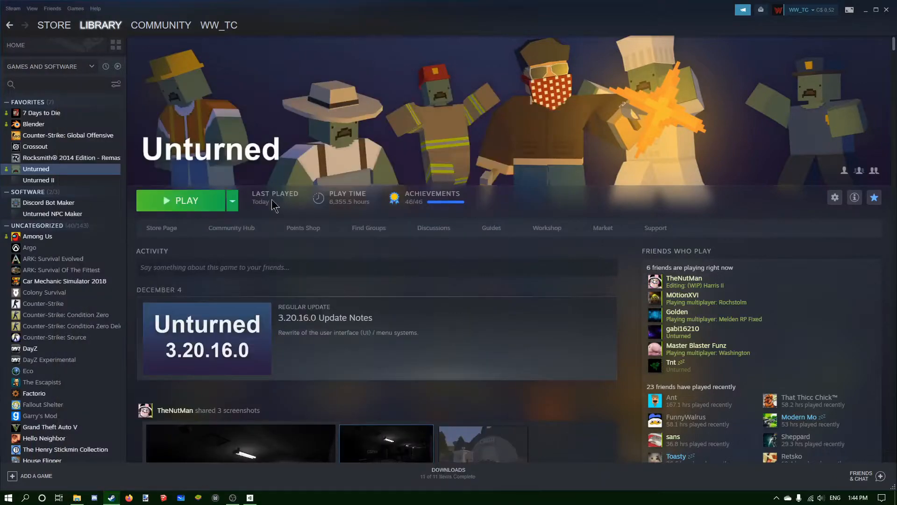
left_click(77, 498)
left_click_drag(266, 88, 389, 72)
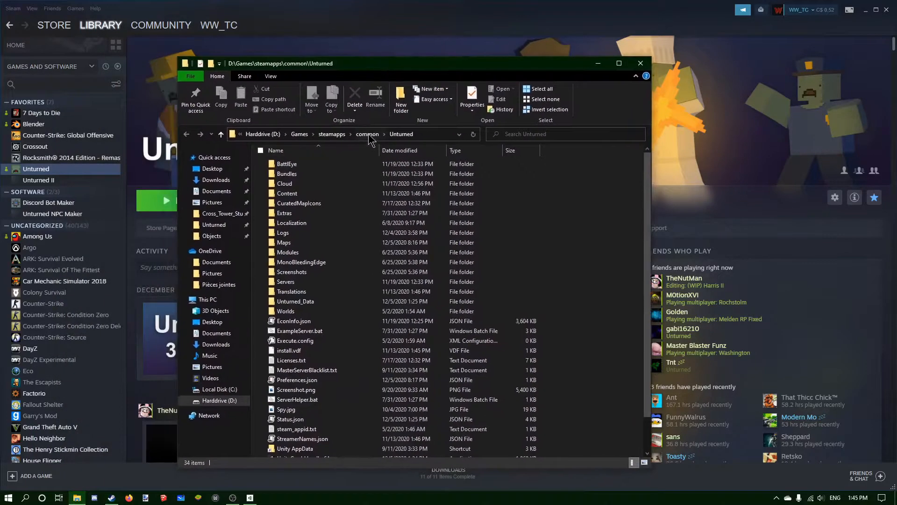
key("alt+Up")
right_click(289, 410)
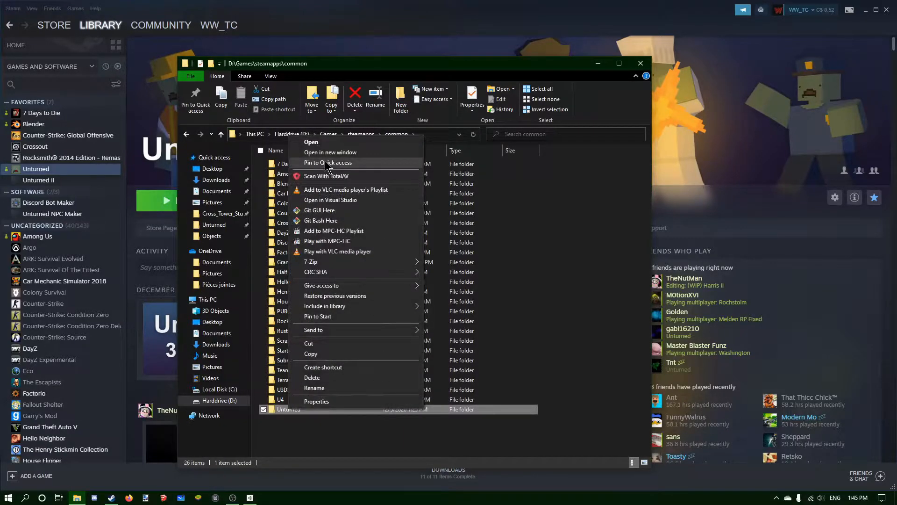
left_click(296, 414)
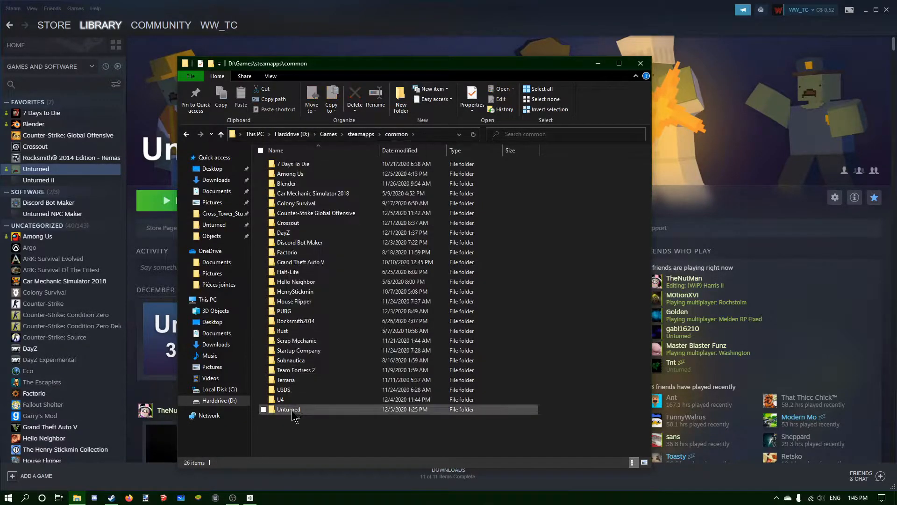
double_click(296, 410)
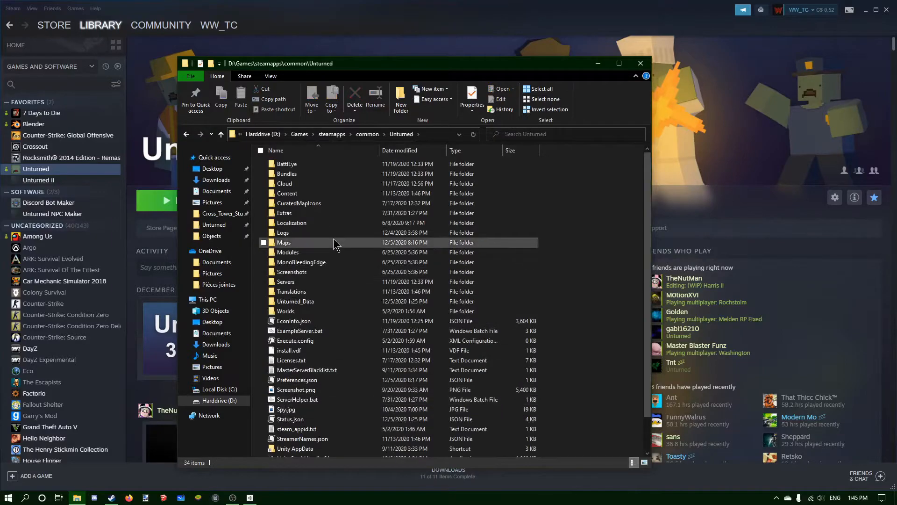
Step: Open the Animation folder inside Bundles\Sources of the Unturned game folder
double_click(312, 174)
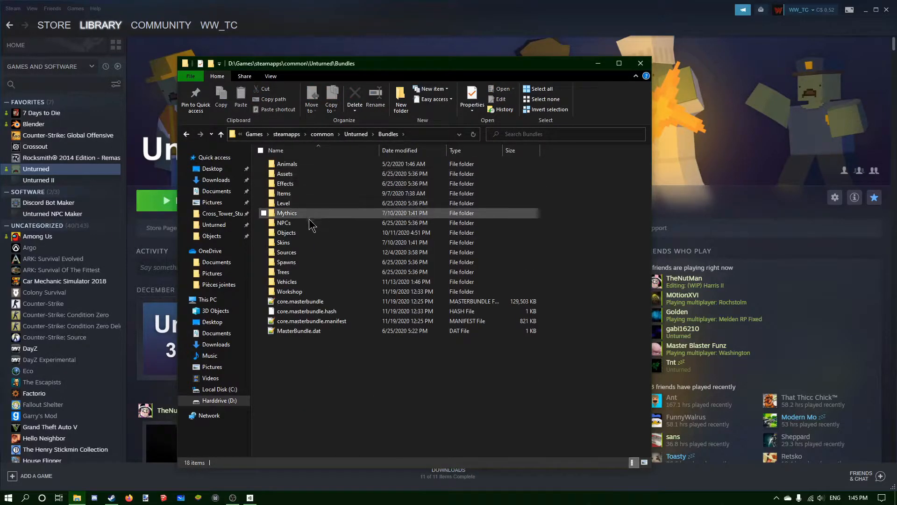
double_click(307, 253)
double_click(311, 164)
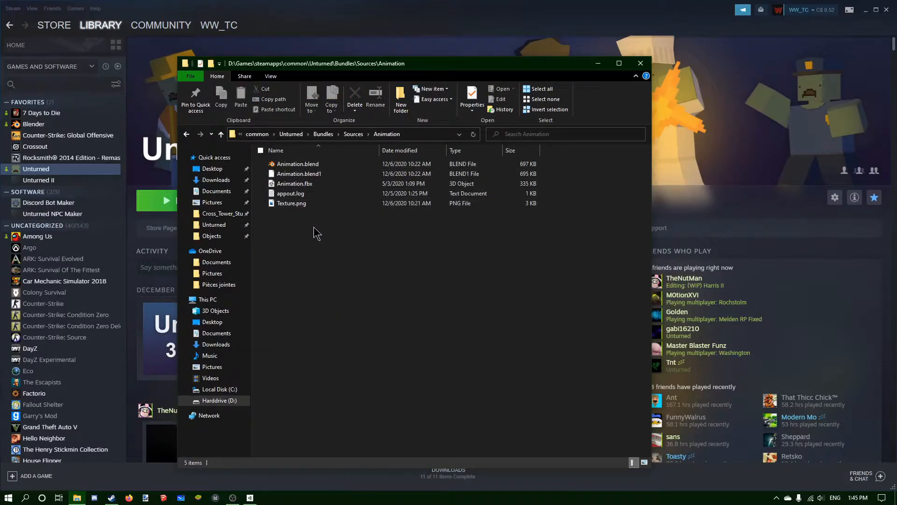
Step: View Texture.png to check the layout of the labelled body parts, and close the image viewer
left_click(295, 206)
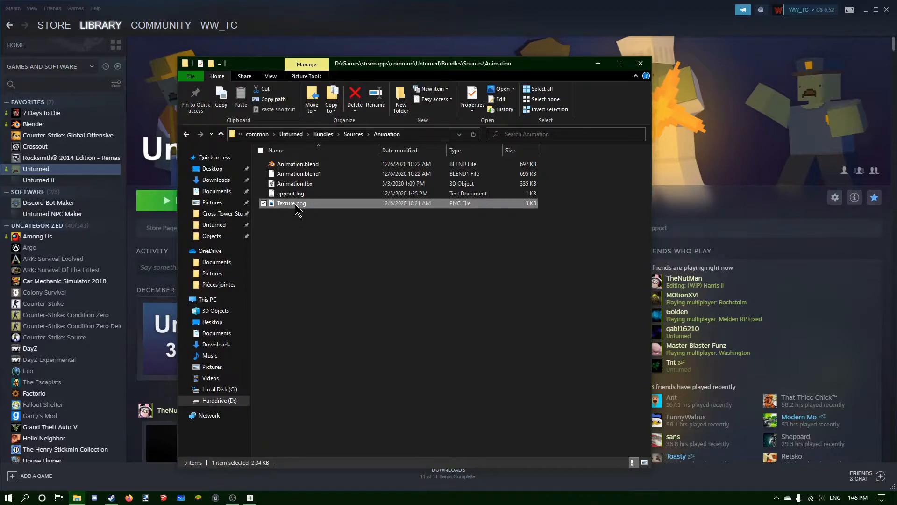
left_click(296, 164)
double_click(294, 204)
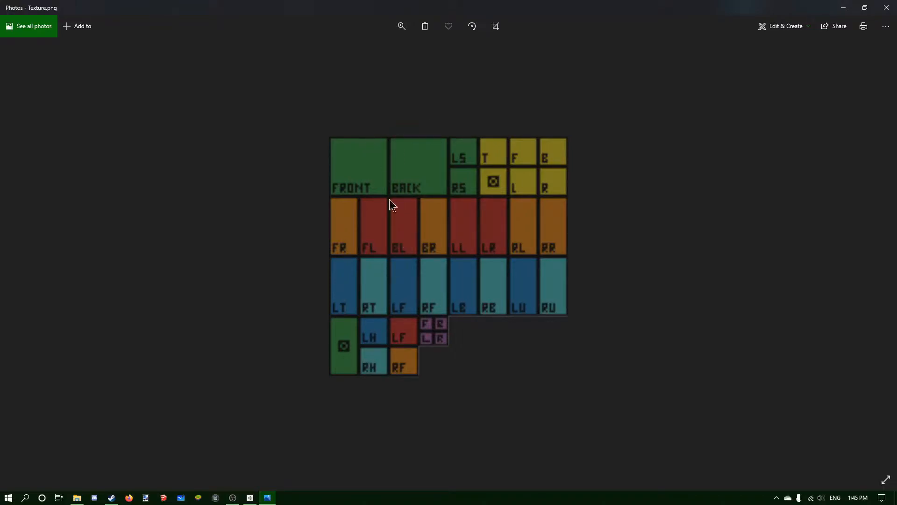
left_click(886, 8)
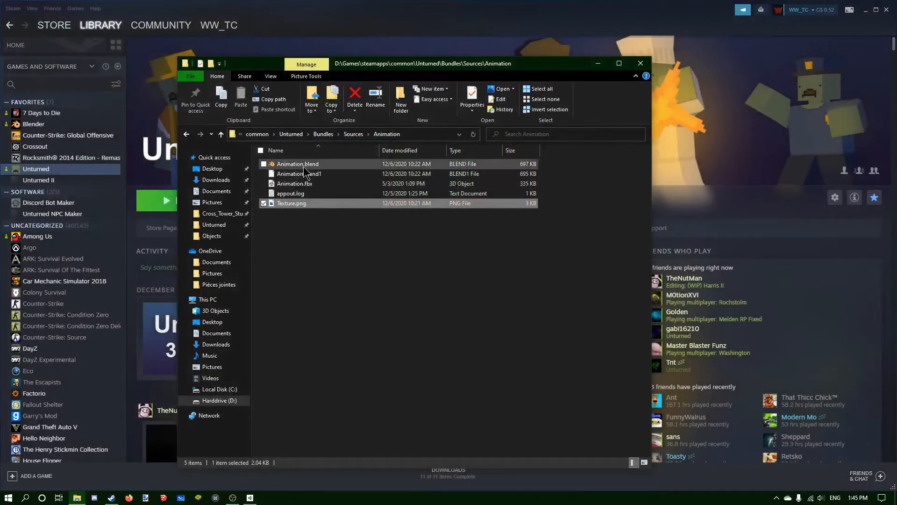
Step: Open Animation.blend in Blender, examine how the texture maps onto the character from several angles, and close Blender
double_click(303, 165)
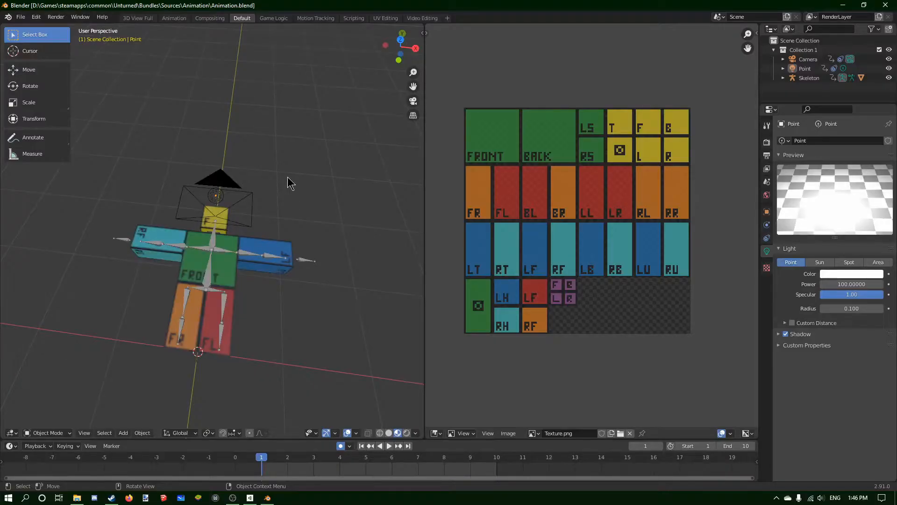
middle_click_drag(288, 176, 267, 256)
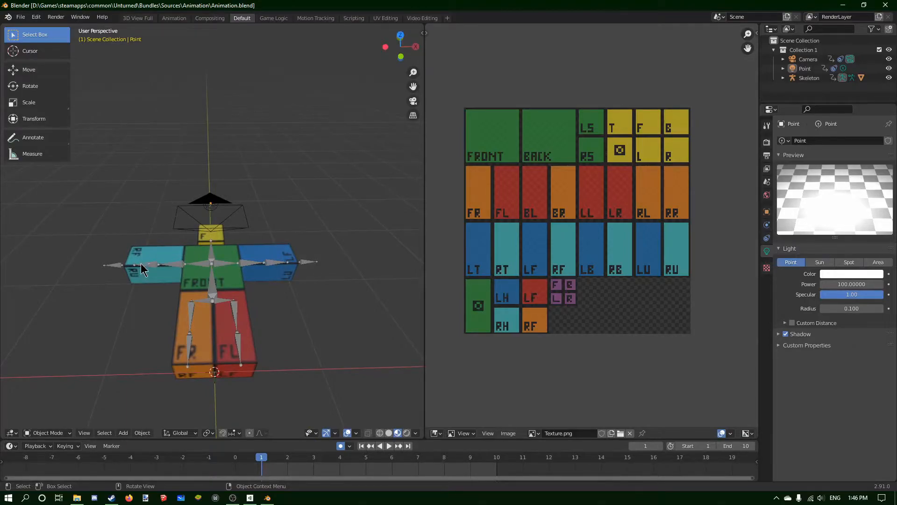
middle_click_drag(140, 231, 142, 242)
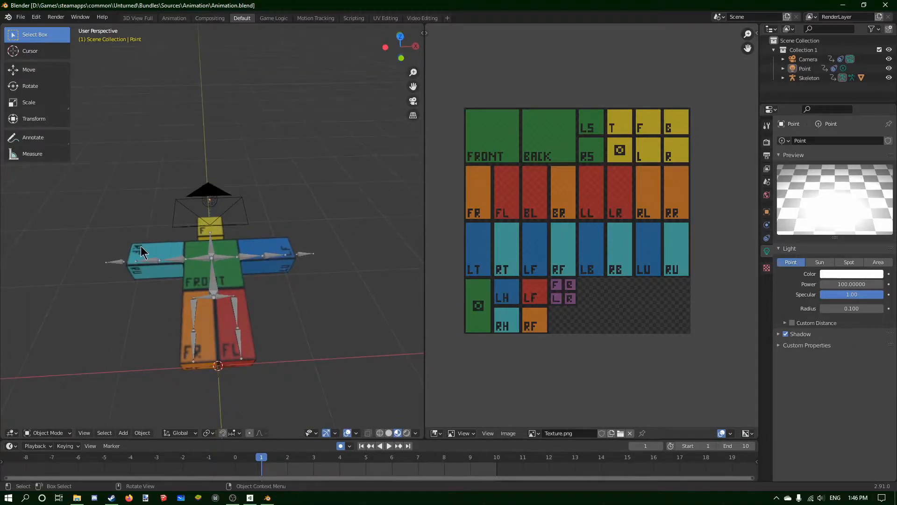
middle_click_drag(98, 231, 240, 304)
middle_click_drag(304, 280, 312, 351)
middle_click_drag(176, 286, 229, 273)
middle_click_drag(334, 254, 311, 285)
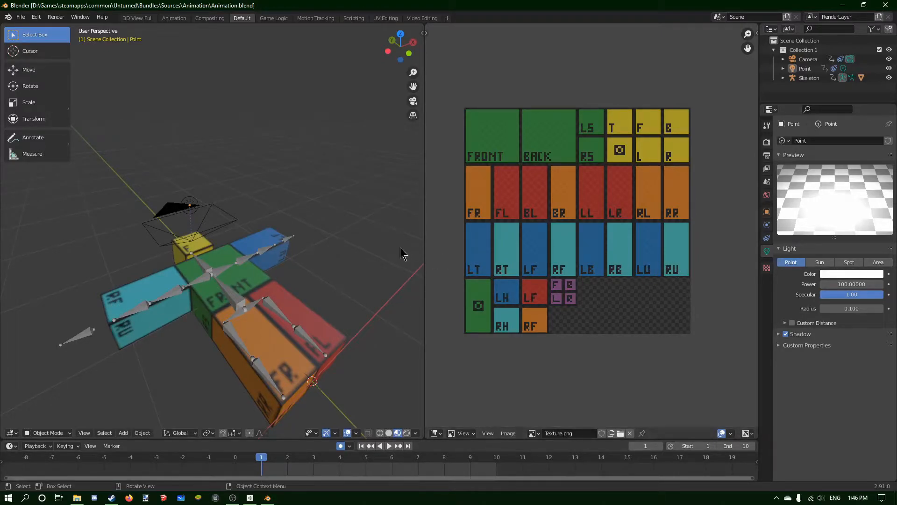
left_click(886, 6)
Step: Copy Texture.png from the Animation folder into the Youtube folder on the Desktop
left_click(318, 203)
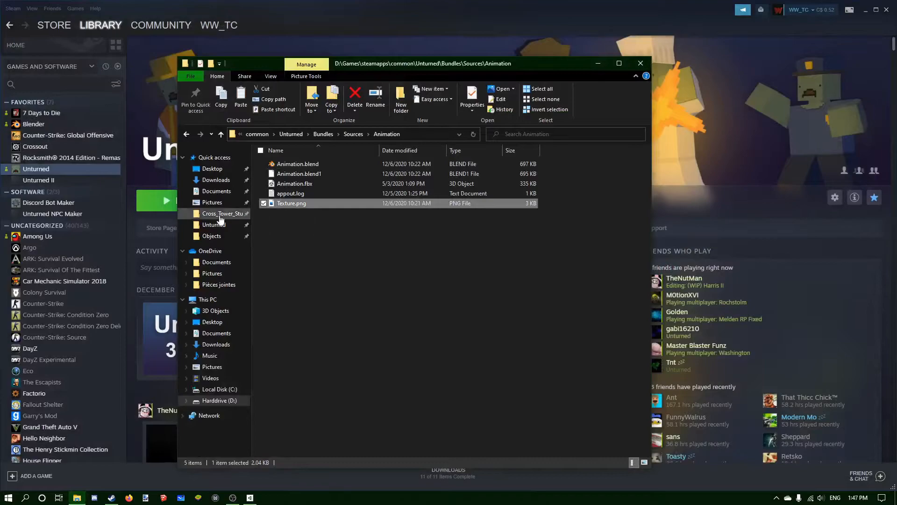
left_click(213, 169)
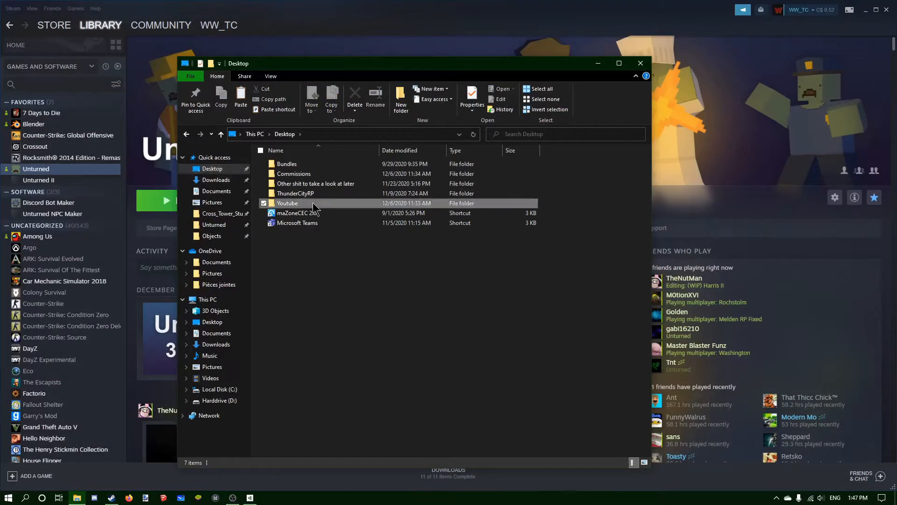
double_click(280, 203)
key("ctrl+v")
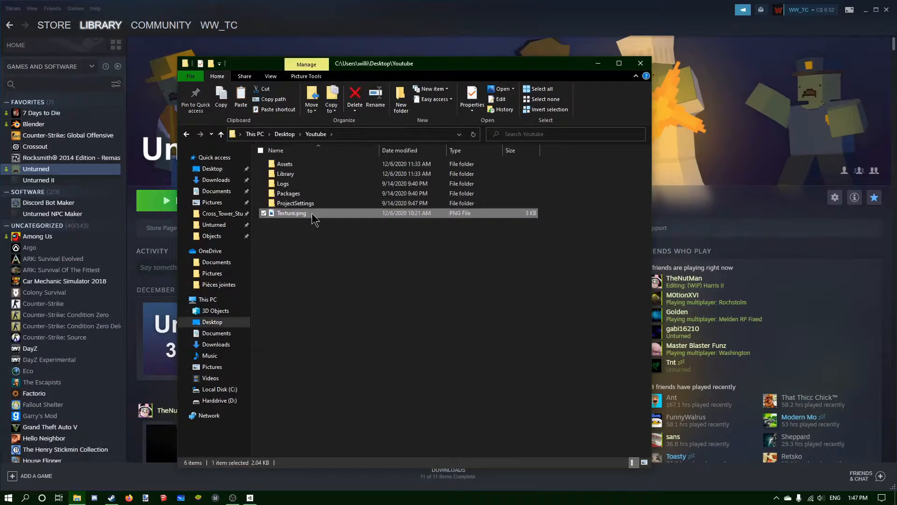
Step: Open the copied Texture.png from the Youtube folder in paint.net
right_click(312, 213)
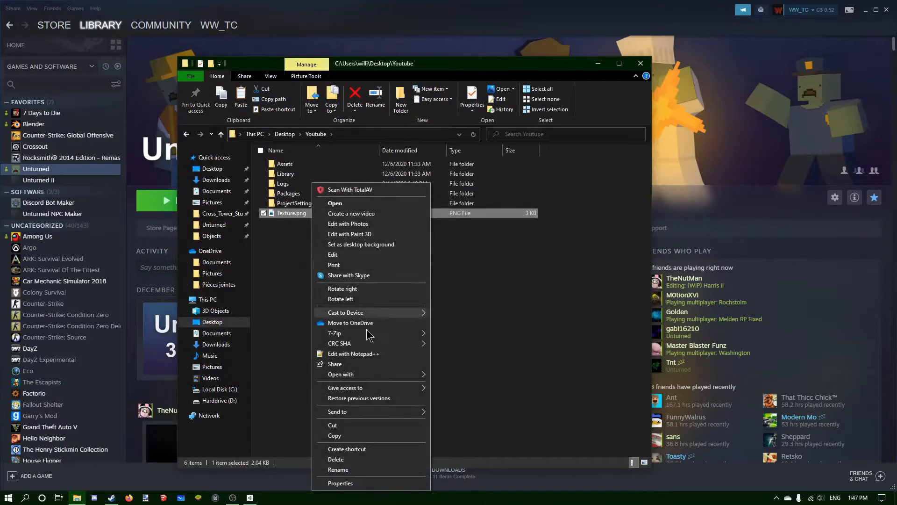
mouse_move(373, 373)
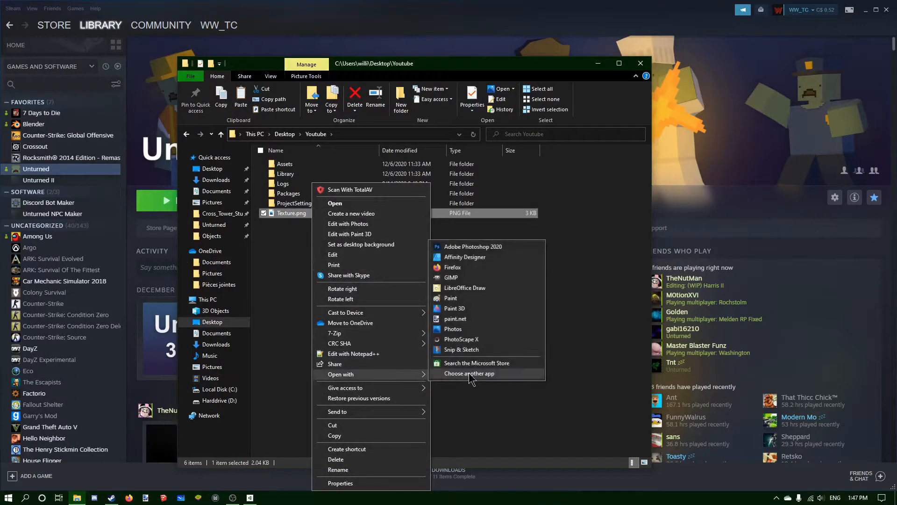
left_click(483, 322)
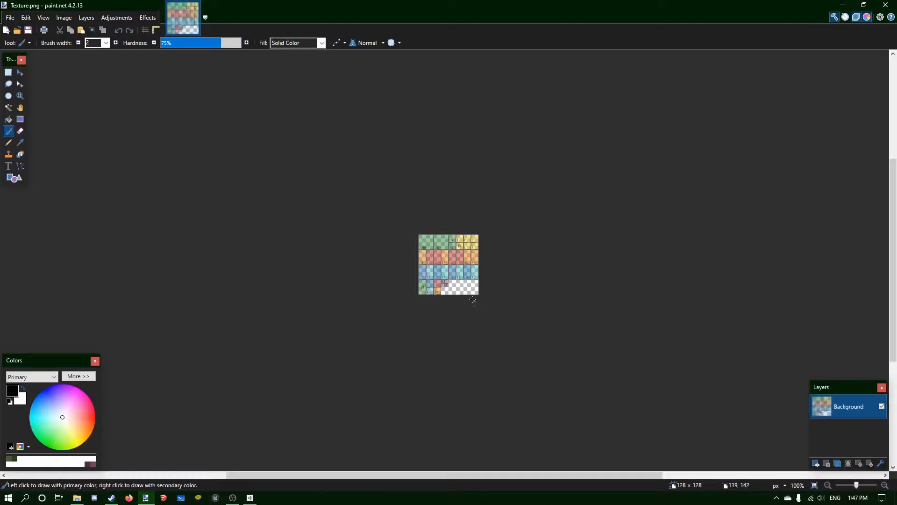
Step: Add a new layer above the texture's Background layer
scroll(468, 299, "up", 7, "ctrl")
scroll(274, 169, "down", 10, "ctrl")
middle_click_drag(269, 166, 327, 264)
scroll(328, 263, "up", 1, "ctrl")
scroll(323, 263, "up", 1, "ctrl")
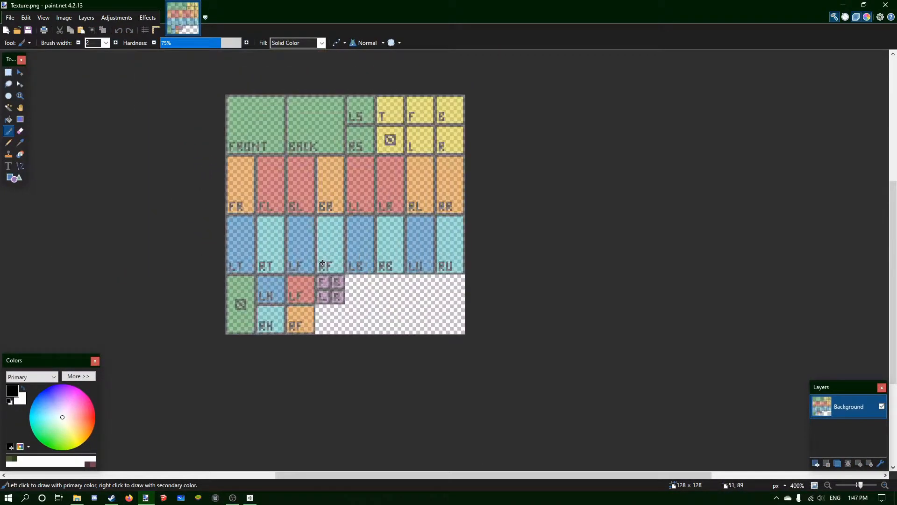
left_click(815, 464)
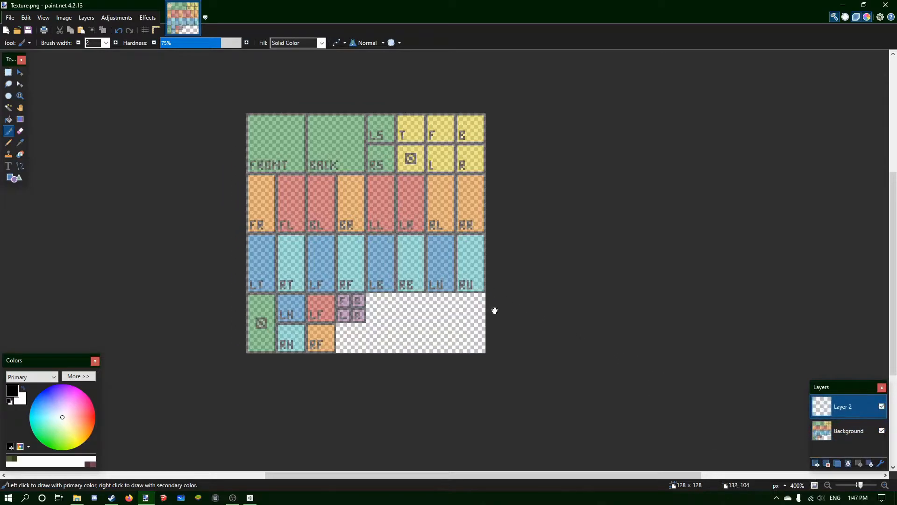
left_click(8, 142)
mouse_move(283, 162)
left_mouse_down()
mouse_move(411, 274)
mouse_move(450, 218)
left_mouse_up()
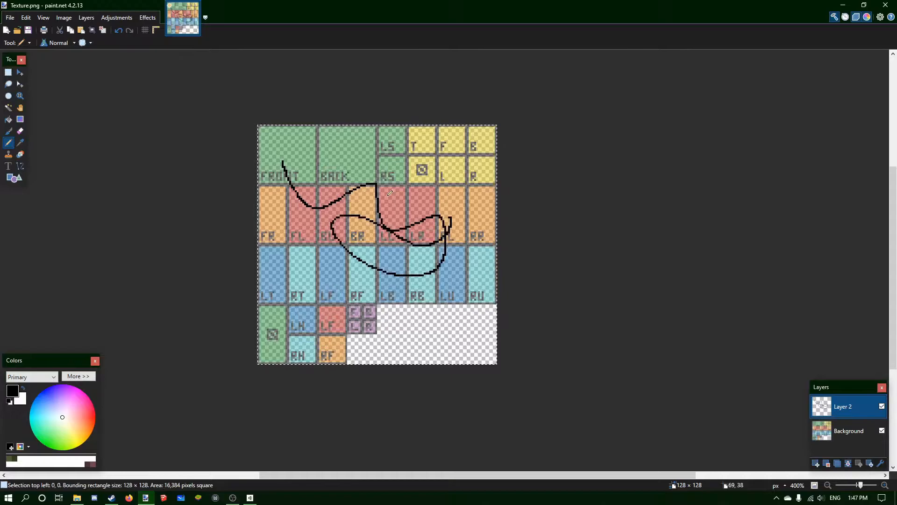
key("ctrl+z")
Step: Select the 32 × 32 pixel FRONT square on Layer 2 and draw a wavy black Pencil line inside it
left_click(8, 72)
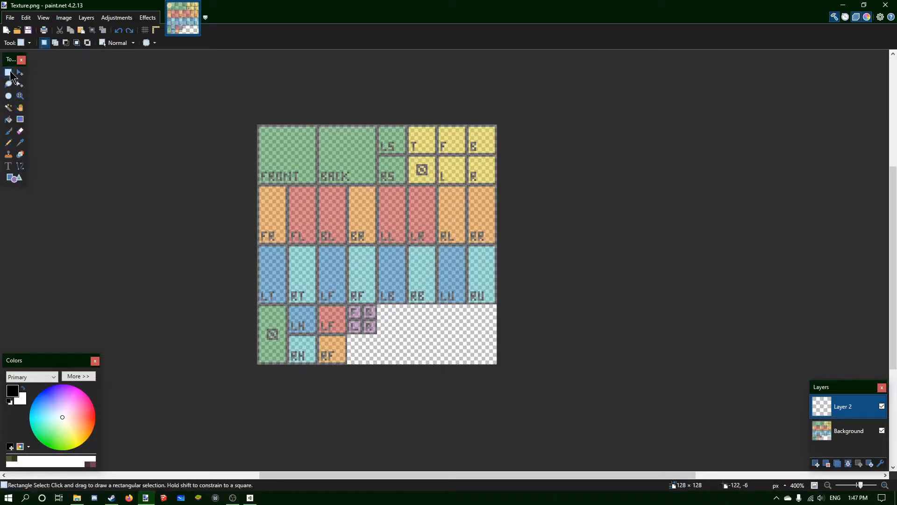
left_click_drag(257, 125, 317, 185)
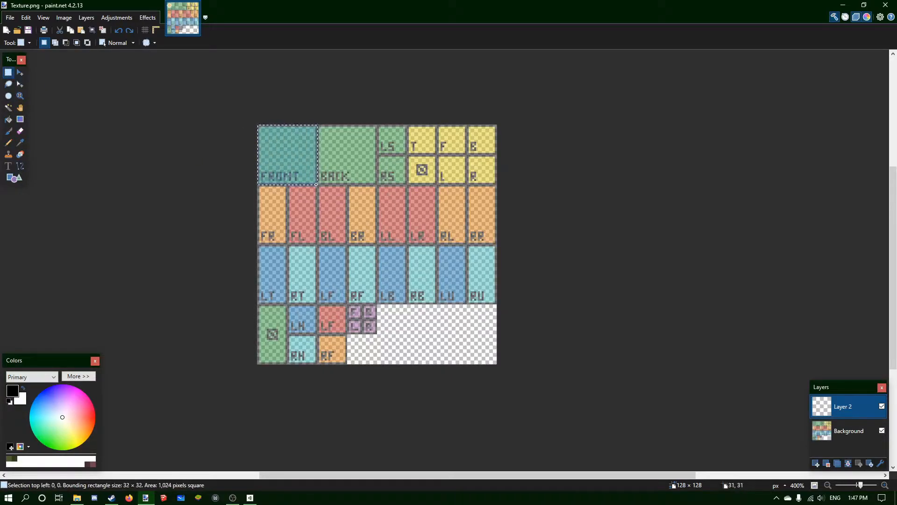
scroll(276, 166, "up", 5, "ctrl")
left_click_drag(251, 240, 530, 89)
scroll(531, 86, "down", 3, "ctrl")
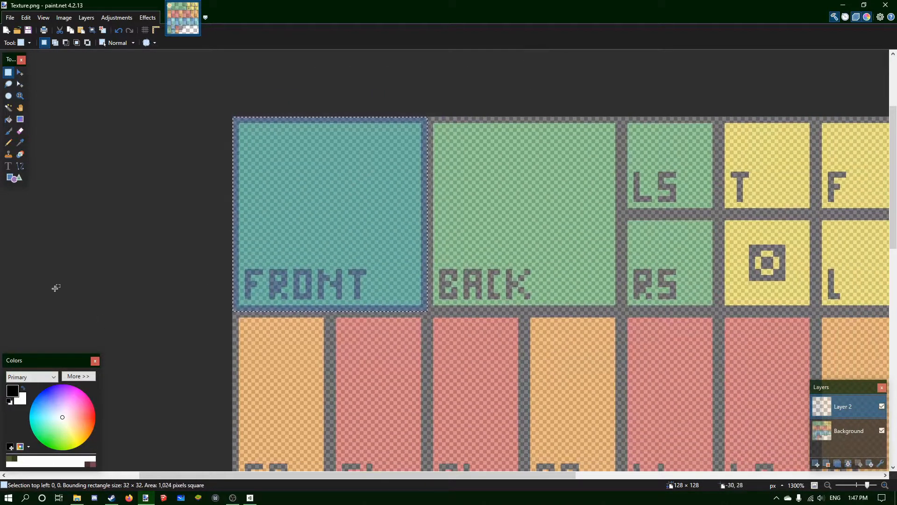
left_click(9, 143)
left_click_drag(253, 173, 408, 241)
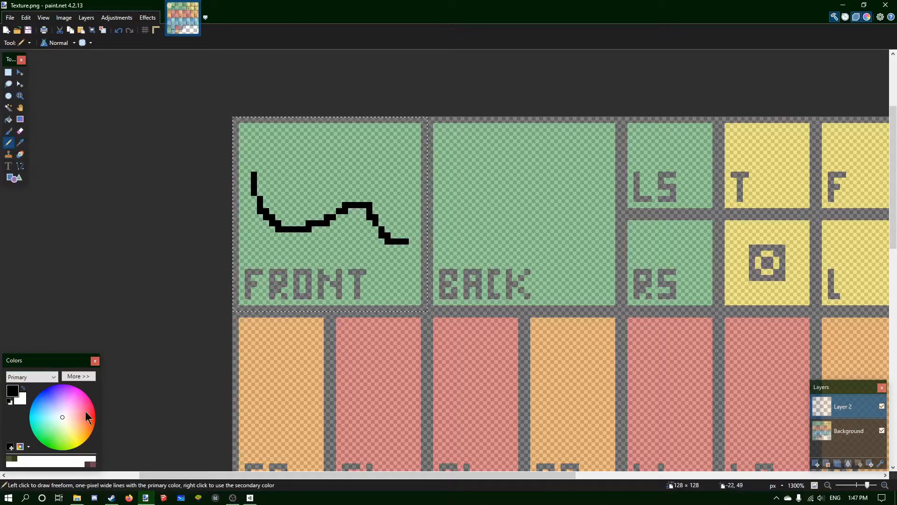
Step: Set the Eraser to width 1, 100% hardness and antialiasing disabled, and erase the first half of the black line in the FRONT square
left_click(21, 133)
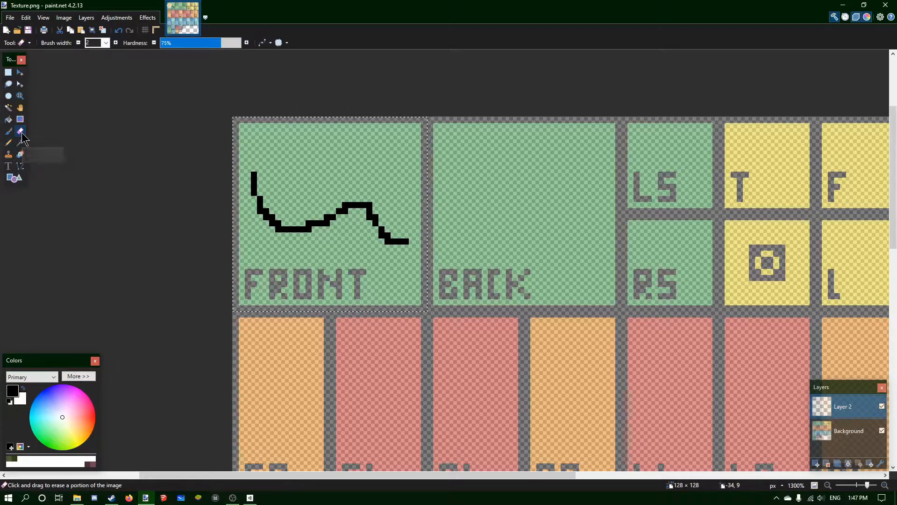
left_click(78, 43)
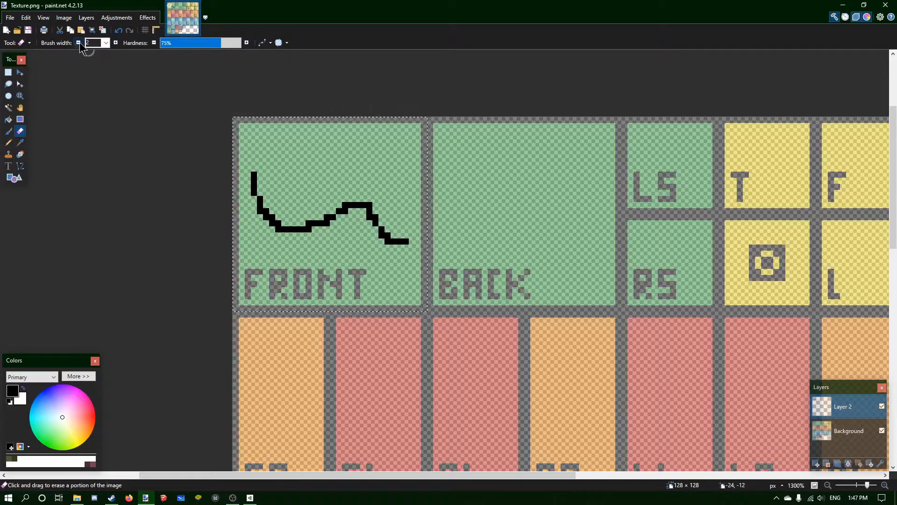
left_click_drag(208, 46, 370, 54)
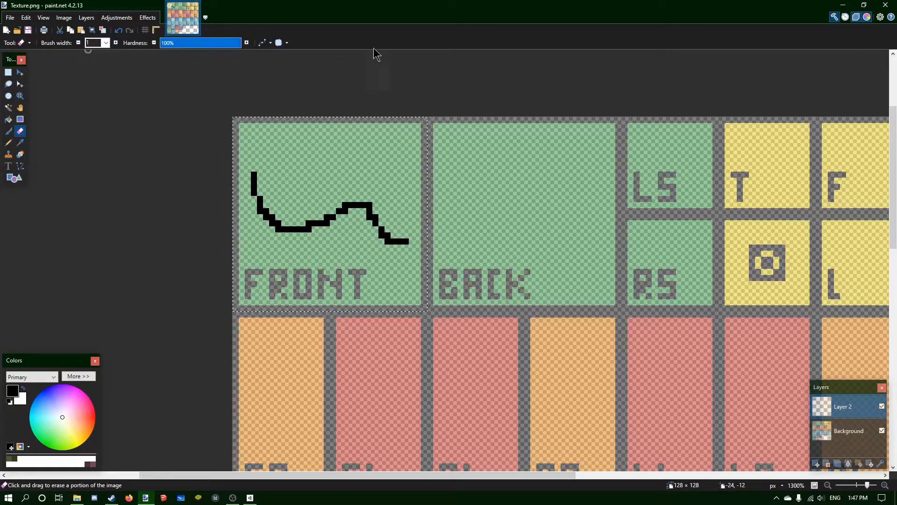
left_click(270, 43)
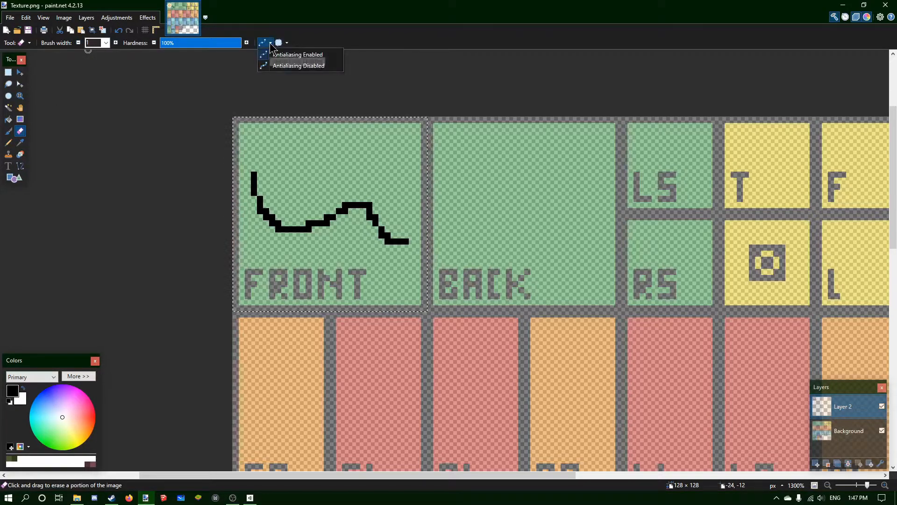
left_click(276, 66)
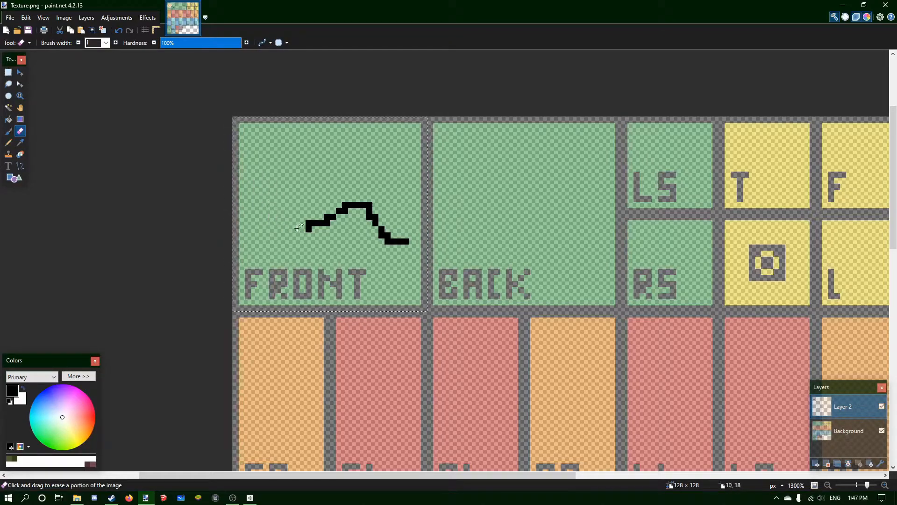
Step: Draw black freehand strokes over the FRONT square with the Paintbrush at width 1 and 100% hardness, and switch to the Pencil
left_click(9, 131)
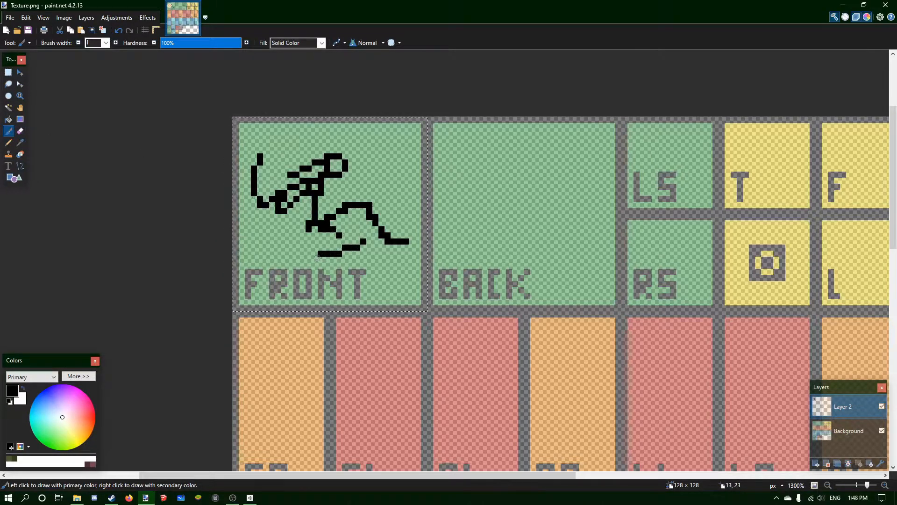
left_click(10, 143)
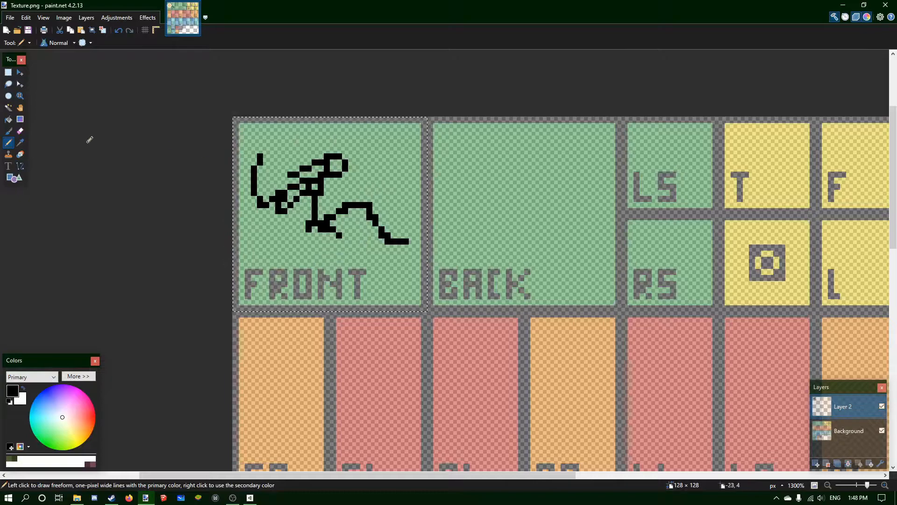
Step: Erase all black strokes from the FRONT square with the Eraser at width 4, and set its width back to 1
left_click(20, 130)
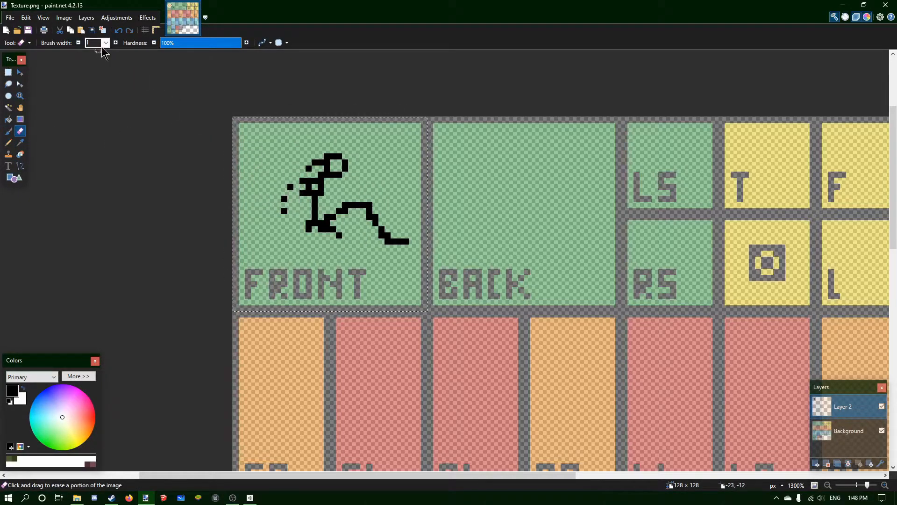
left_click(116, 43)
left_click(115, 43)
left_click(115, 43)
left_click_drag(284, 206, 333, 149)
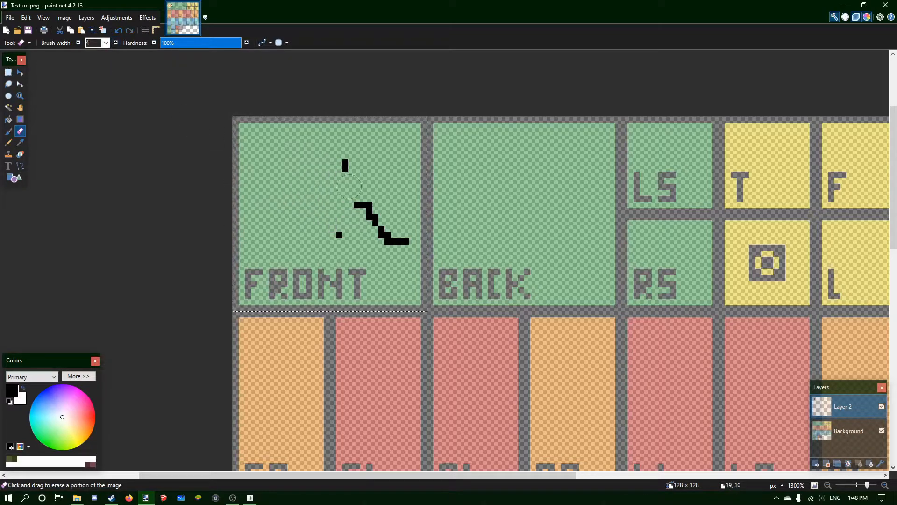
left_click(79, 43)
left_click(78, 43)
left_click(78, 43)
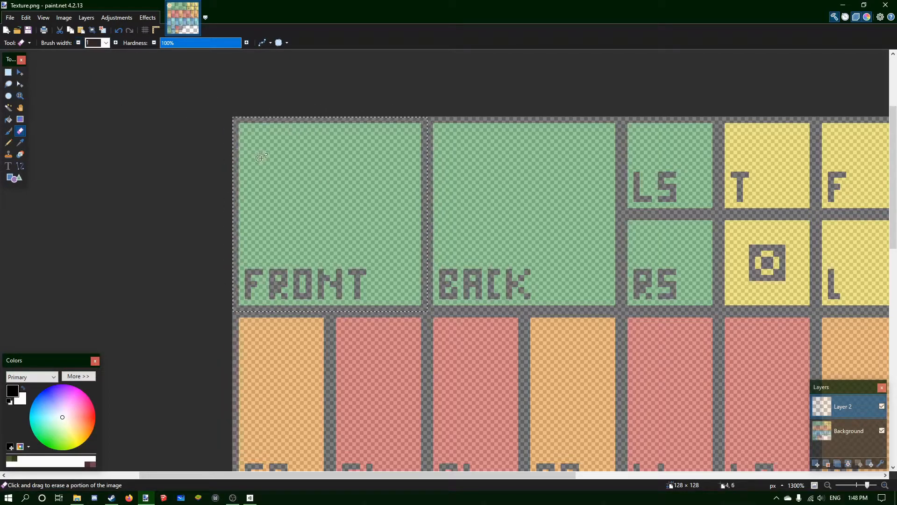
Step: Delete the full row of orange and red leg panels, FR to RR, from the Background layer with a rectangular selection
scroll(259, 157, "down", 4, "ctrl")
left_click(8, 73)
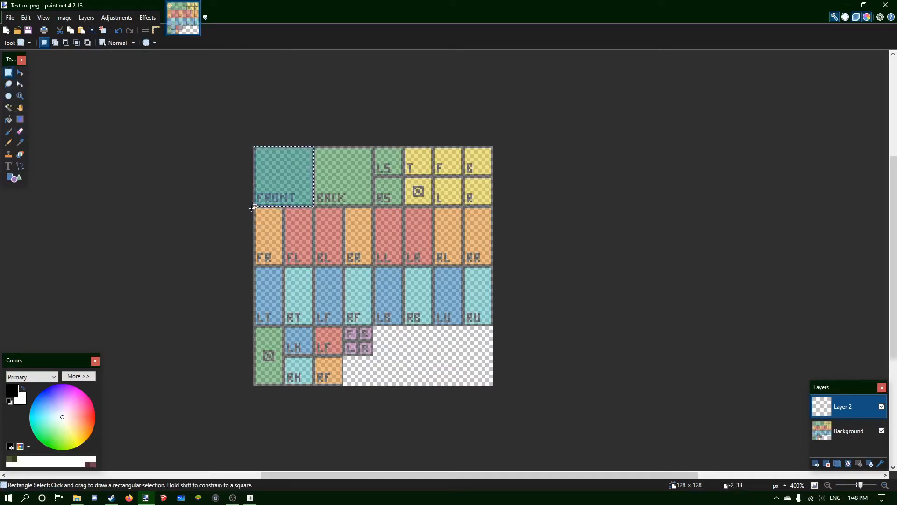
left_click(837, 429)
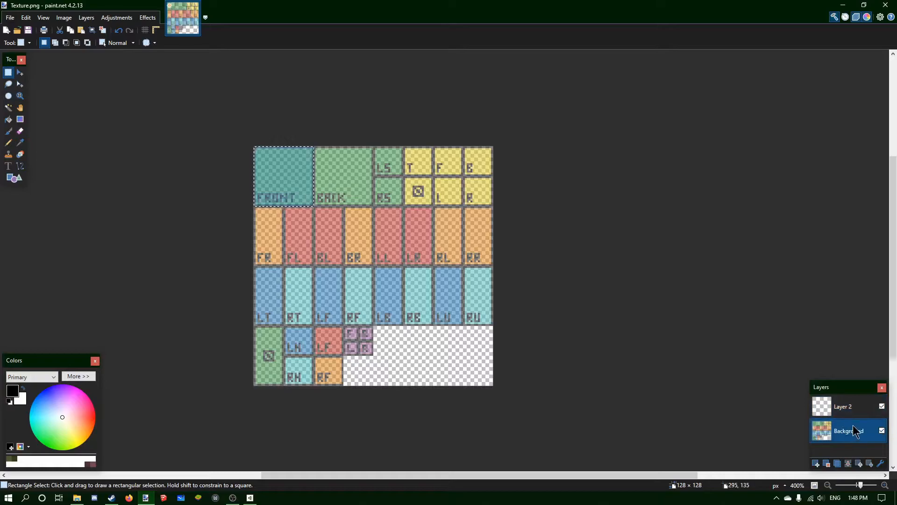
left_click(465, 278)
left_click_drag(250, 208, 316, 238)
scroll(310, 236, "up", 4)
scroll(349, 195, "up", 1, "ctrl")
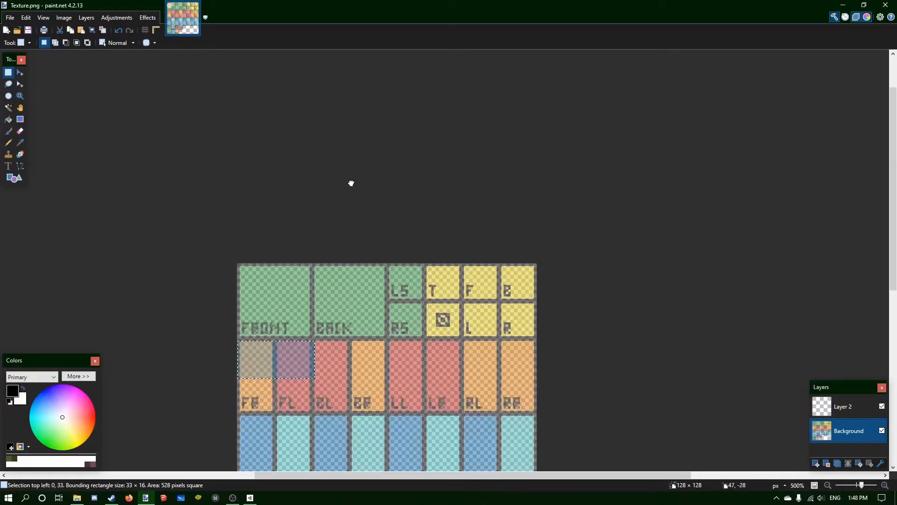
scroll(349, 196, "up", 2, "ctrl")
mouse_move(221, 249)
left_mouse_down()
mouse_move(637, 336)
mouse_move(639, 353)
left_mouse_up()
key("Delete")
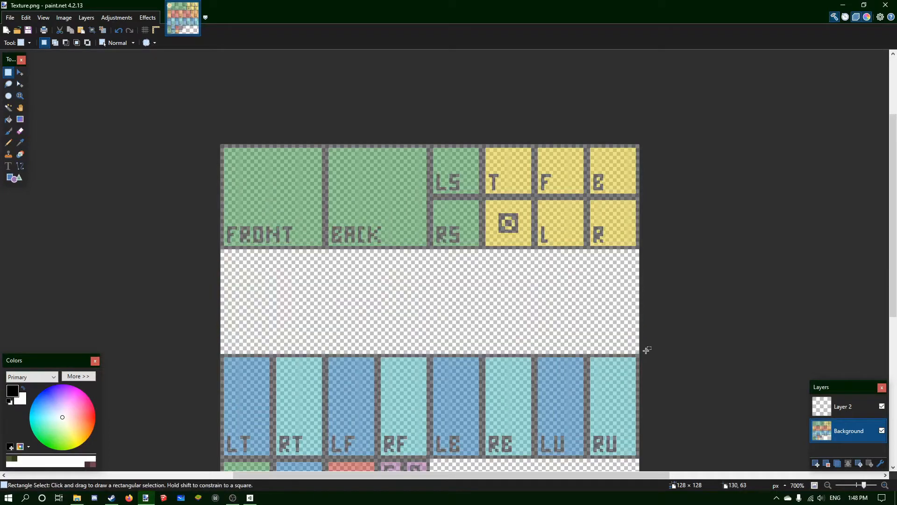
Step: Delete the six yellow head panels from the Background layer
left_click_drag(482, 140, 645, 248)
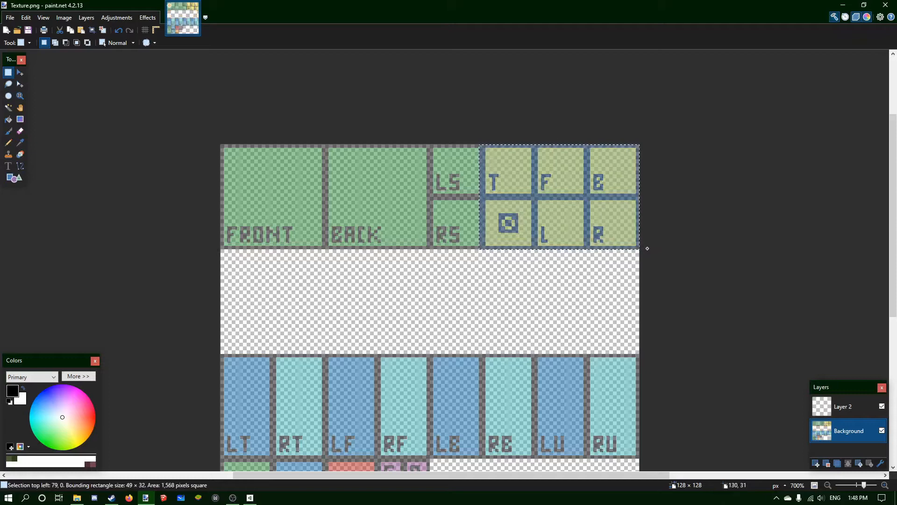
left_click(488, 147)
left_click_drag(488, 148, 725, 260)
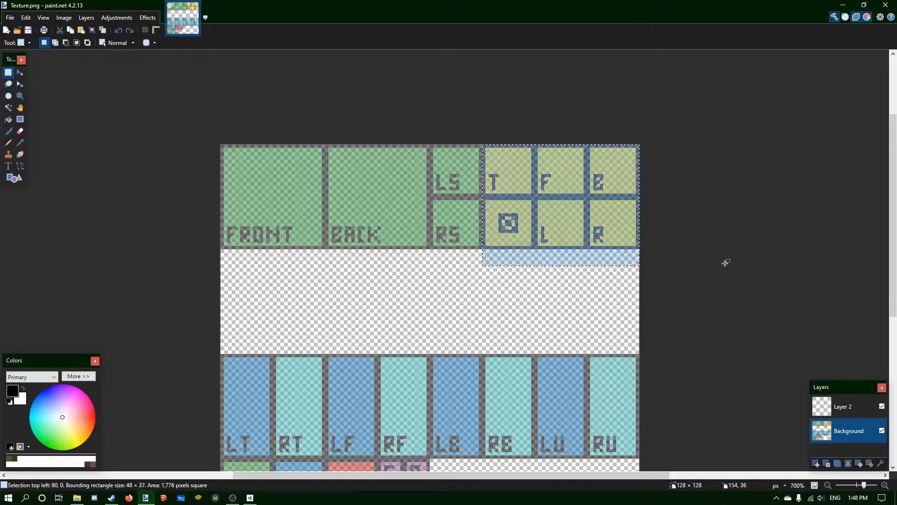
key("Delete")
Step: Delete the LF and RF foot panels and the small purple F, B, L and R panels in the lowest row
scroll(484, 265, "down", 3)
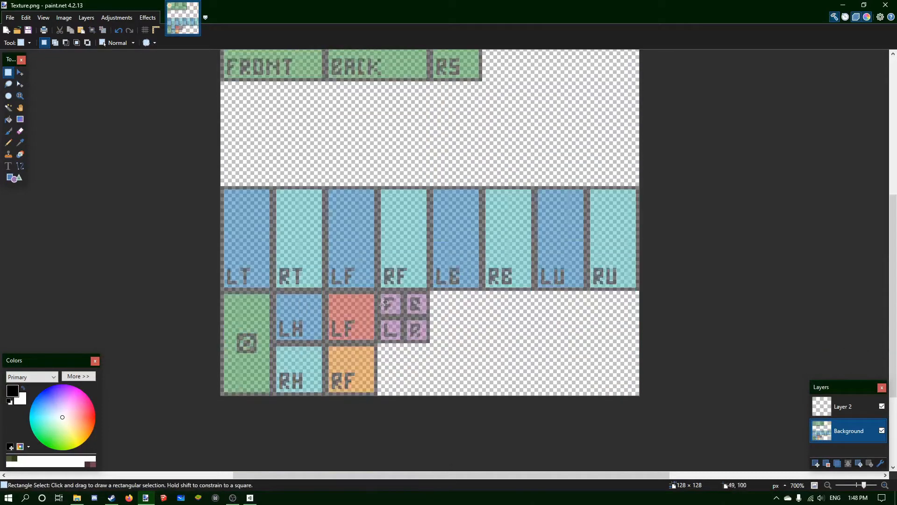
left_click_drag(328, 292, 445, 405)
key("Delete")
Step: Outline the green panel in the lowest row, and delete the LH and RH hand panels beside it
scroll(456, 315, "up", 2)
scroll(459, 314, "down", 2)
scroll(461, 314, "up", 2)
scroll(456, 320, "down", 1)
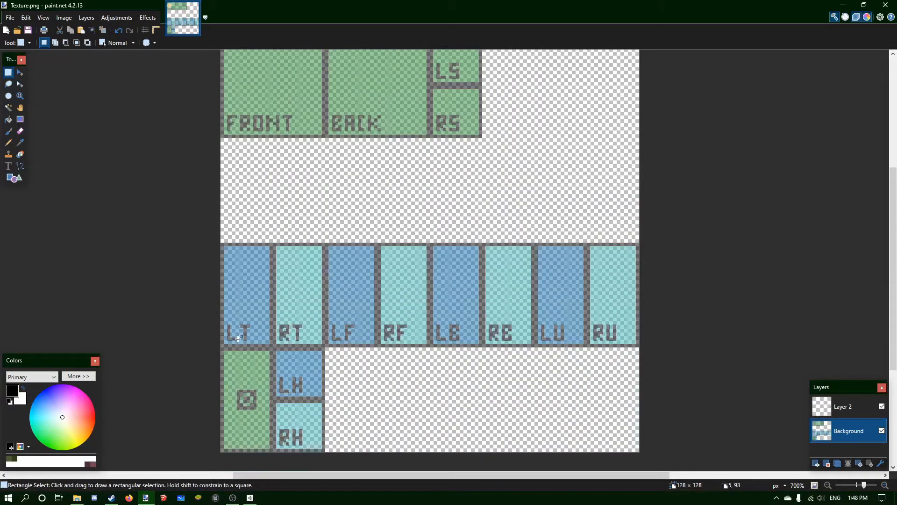
left_click_drag(221, 349, 269, 450)
left_click(284, 416)
left_click_drag(276, 351, 322, 449)
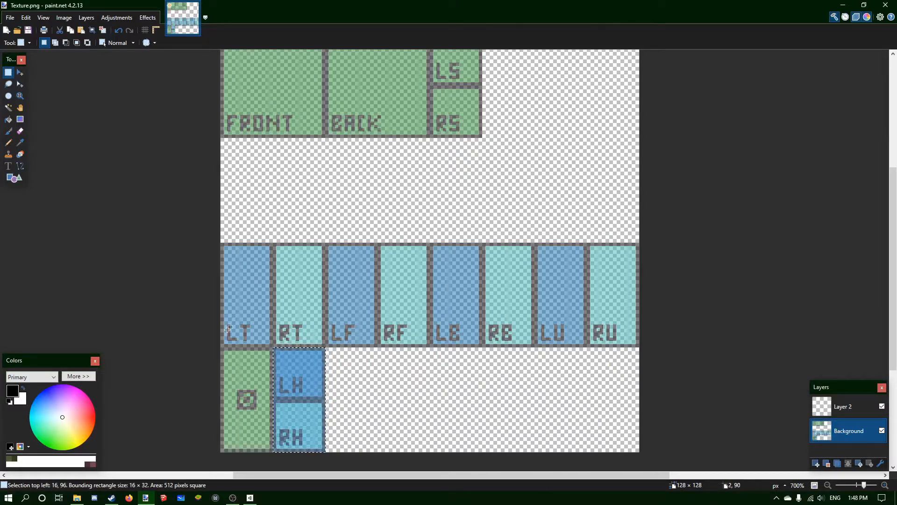
key("Delete")
Step: Delete the bottom 6 pixels of the LT to RU arm row, and then its middle part, leaving only the upper sleeve strip
left_click_drag(221, 330, 639, 345)
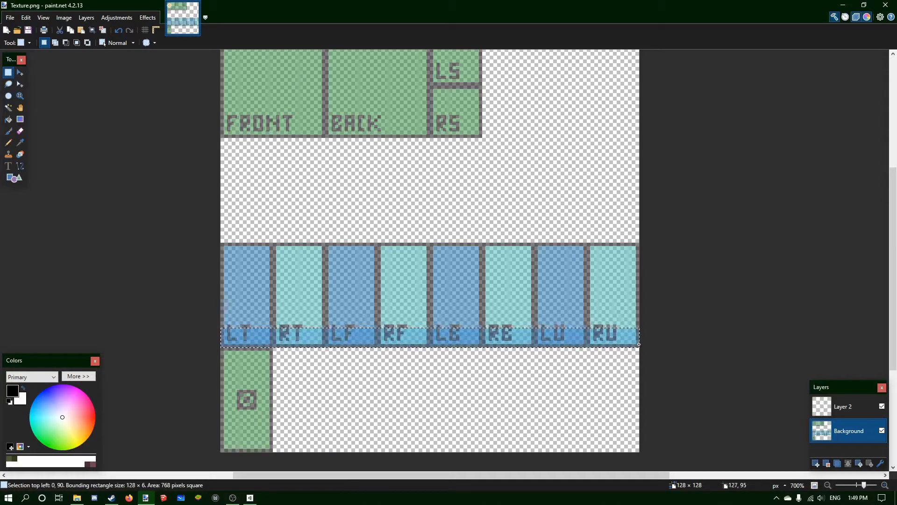
key("Delete")
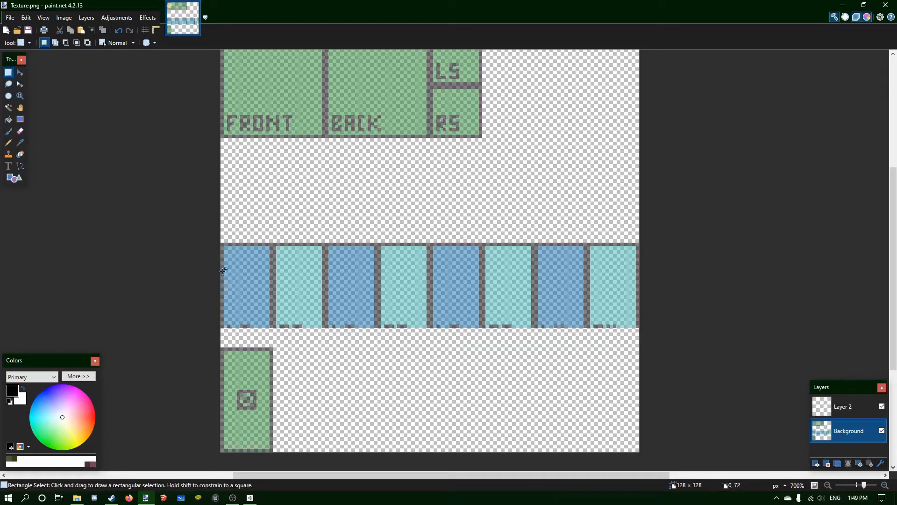
left_click_drag(220, 269, 640, 329)
key("Delete")
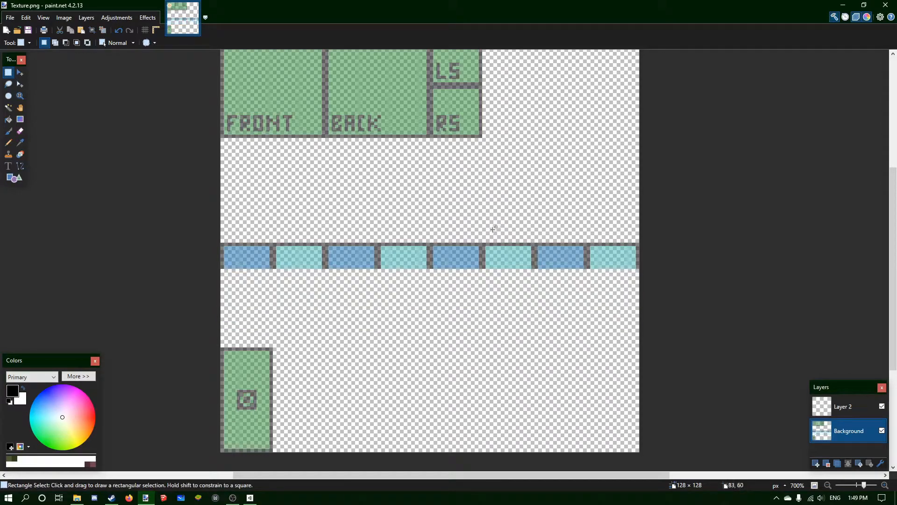
scroll(537, 262, "up", 2)
scroll(495, 234, "down", 1)
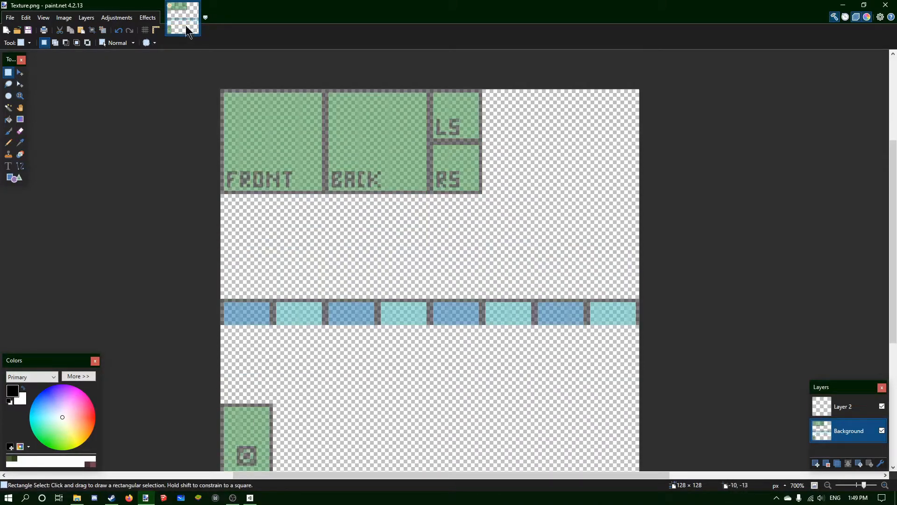
Step: Close paint.net and discard the unsaved changes to Texture.png
left_click(886, 5)
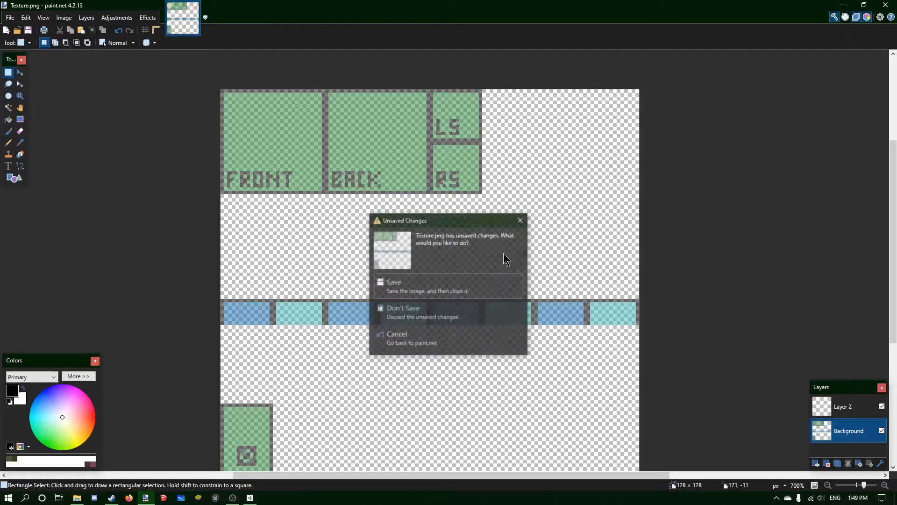
left_click(439, 312)
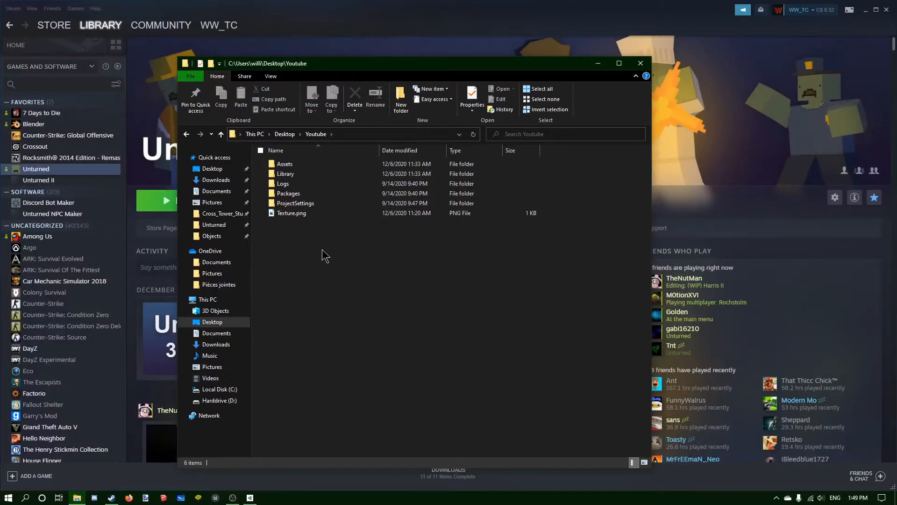
Step: View the finished example shirt texture with the Christmas tree in Photos, and close it
double_click(311, 219)
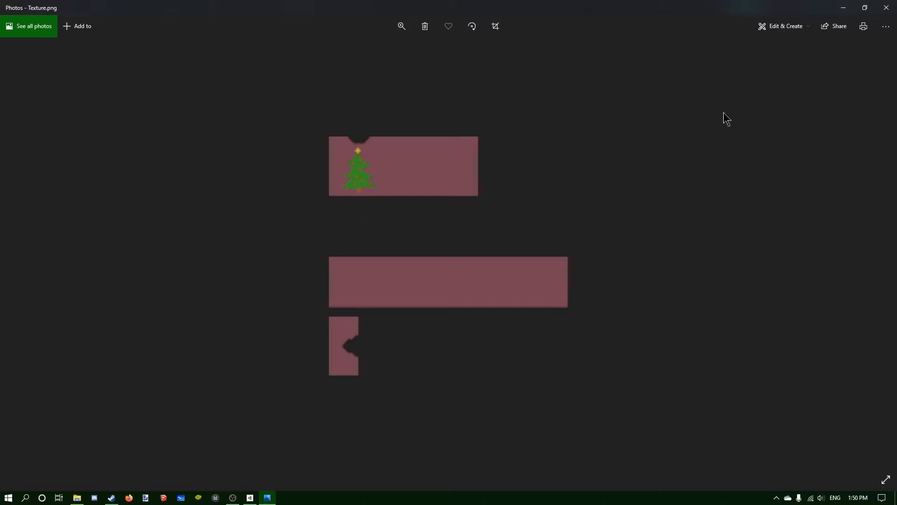
left_click(886, 8)
left_click(325, 313)
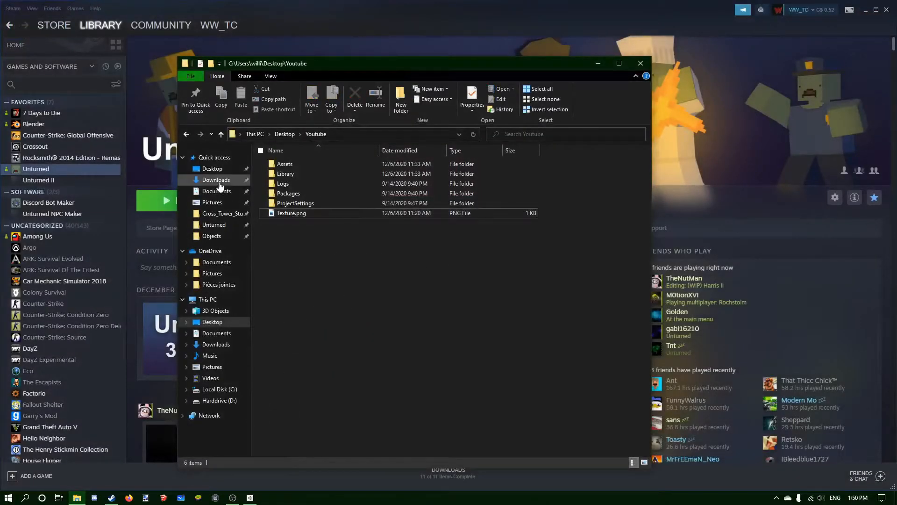
Step: Open Animation.blend from Unturned's Bundles\Sources\Animation folder in Blender
left_click(214, 225)
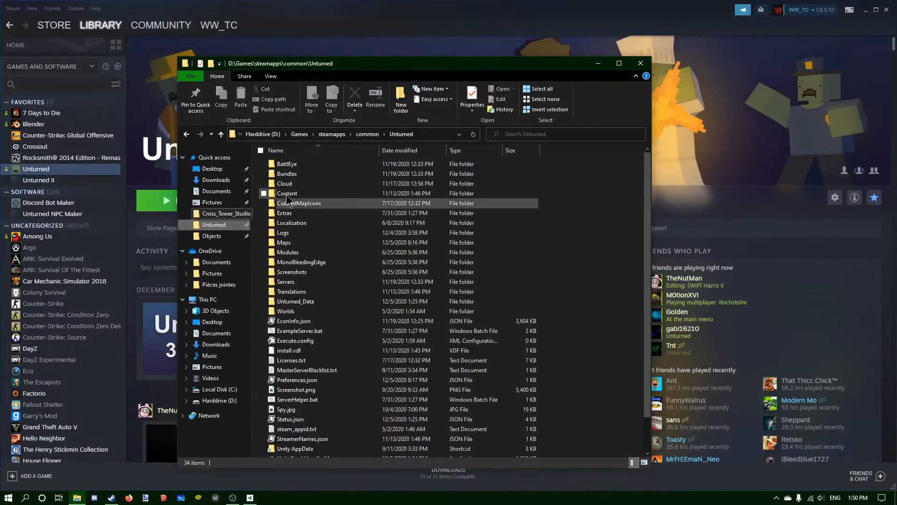
double_click(299, 174)
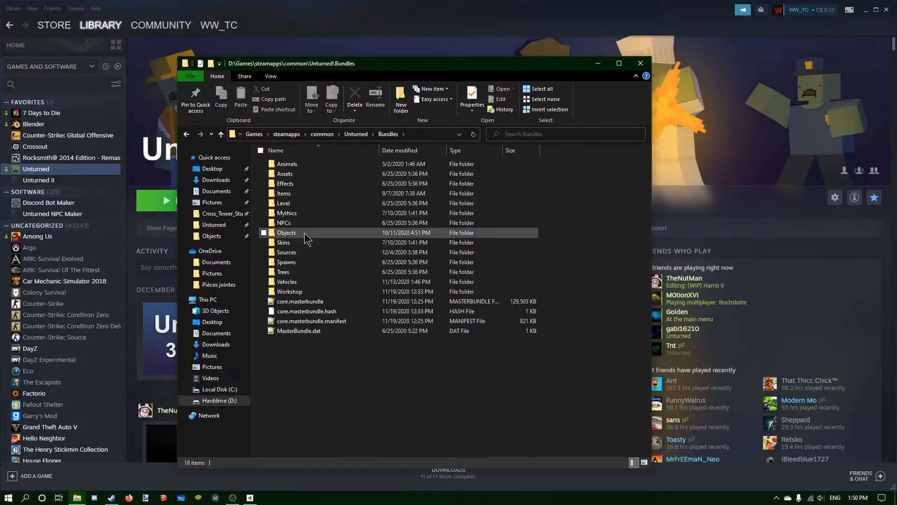
double_click(303, 255)
double_click(311, 164)
left_click(313, 166)
double_click(313, 165)
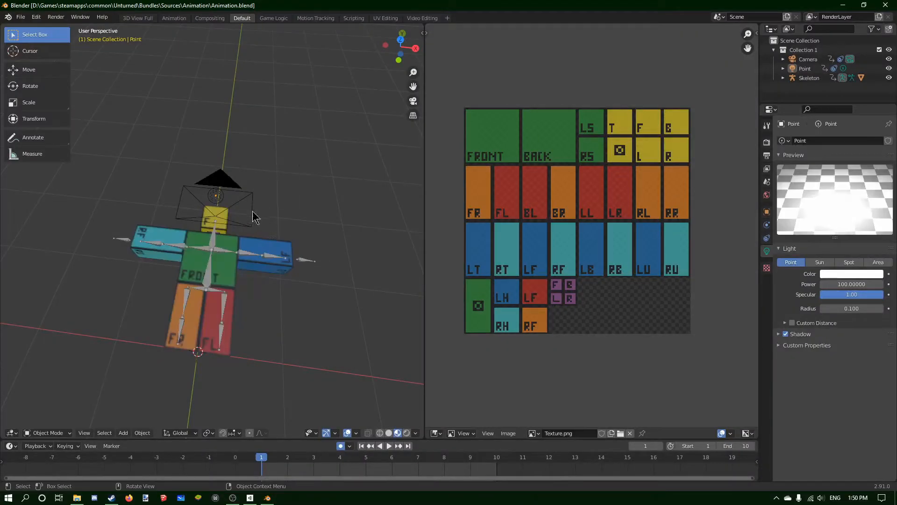
Step: Hide the Skeleton, Point and Camera objects in the scene
left_click(889, 78)
left_click(889, 68)
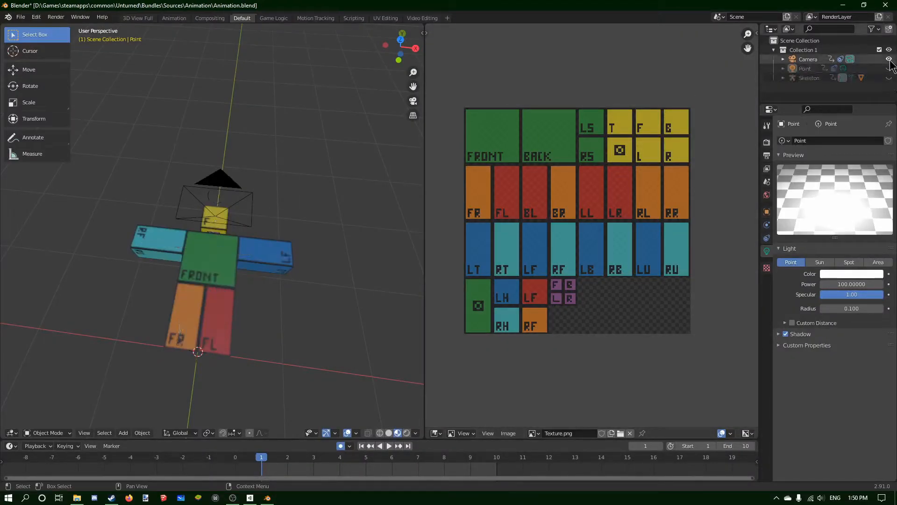
left_click(889, 60)
Step: Replace the base color image of the character model's material with Texture.png from the Youtube folder on the Desktop
middle_click_drag(280, 233, 218, 271)
left_click(218, 271)
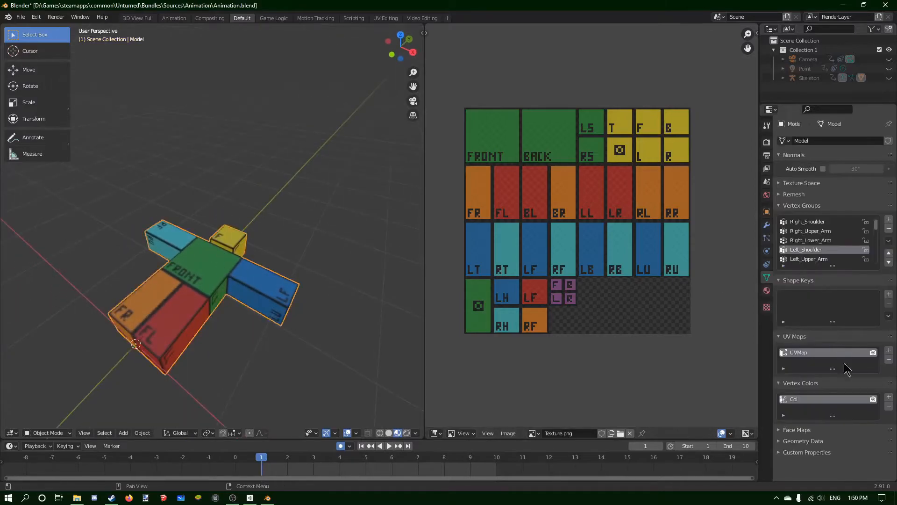
left_click(766, 290)
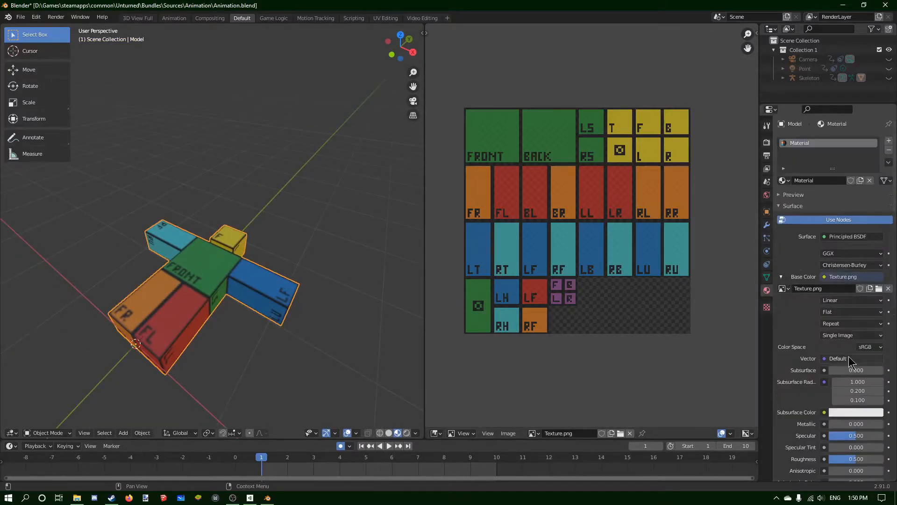
left_click(879, 289)
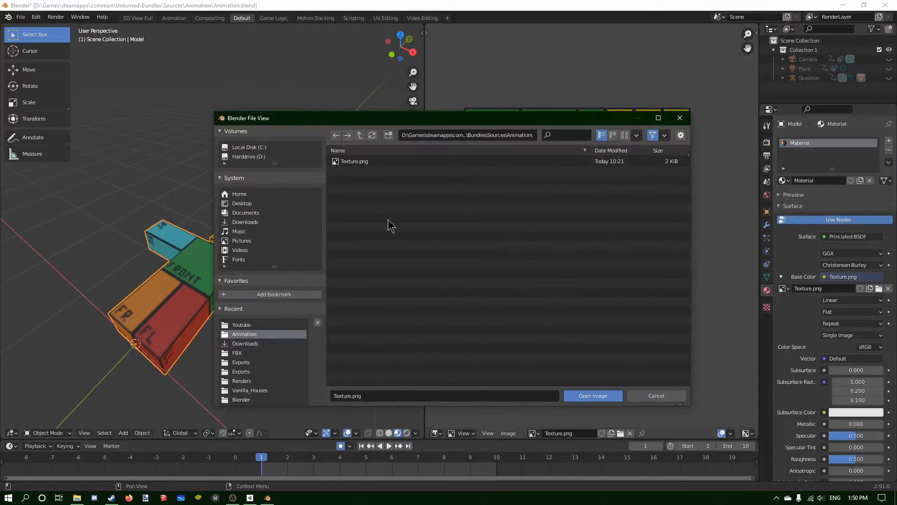
left_click(242, 203)
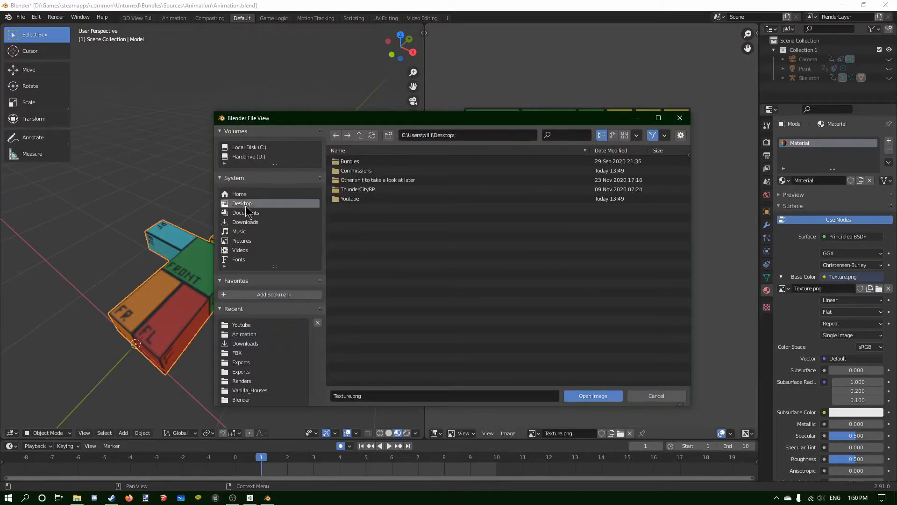
left_click(366, 203)
left_click(366, 208)
left_click(590, 395)
Step: Set the shirt texture's interpolation to Closest, keeping Flat projection and Repeat extension
middle_click_drag(262, 280, 294, 273)
middle_click_drag(220, 248, 208, 229)
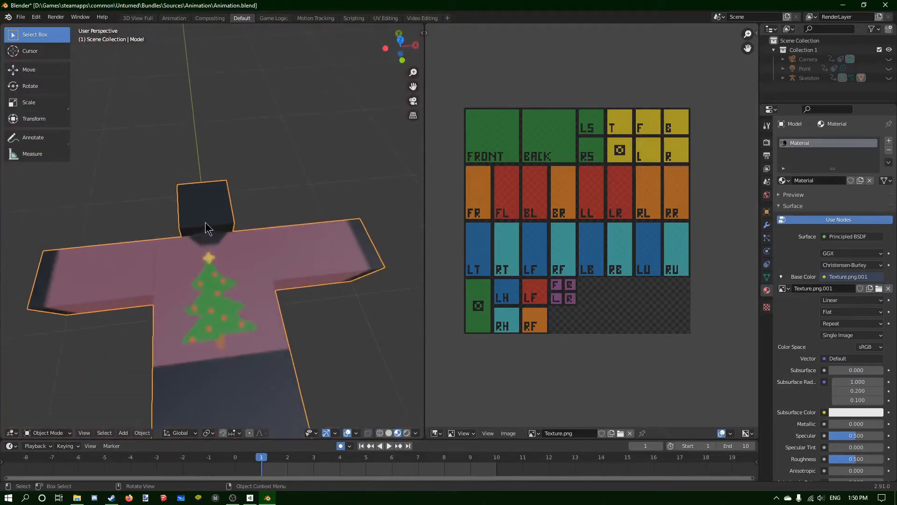
scroll(208, 229, "up", 1)
scroll(225, 274, "up", 1)
middle_click_drag(295, 218, 314, 208)
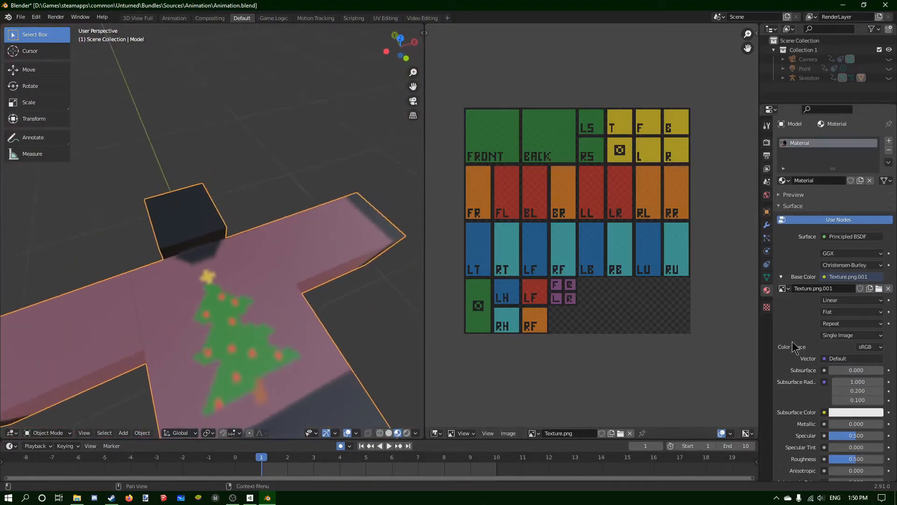
left_click(854, 324)
left_click(855, 332)
left_click(855, 312)
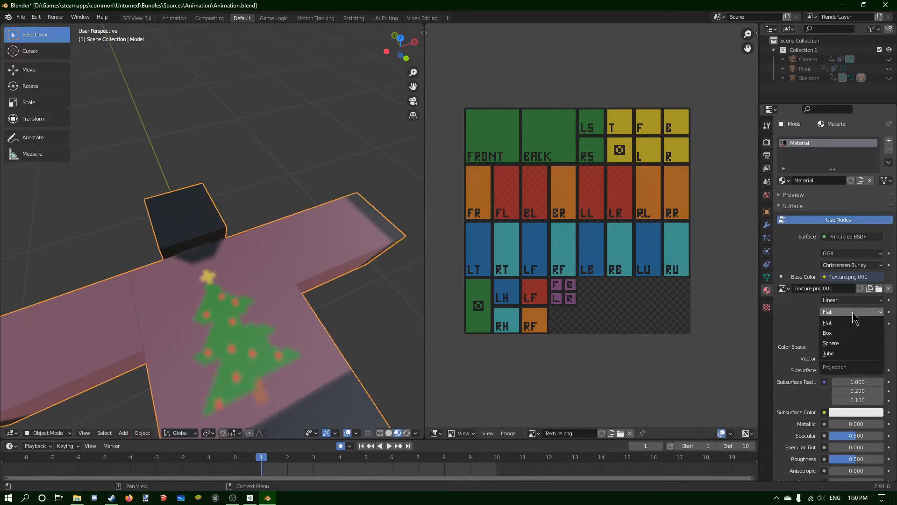
left_click(854, 322)
left_click(853, 300)
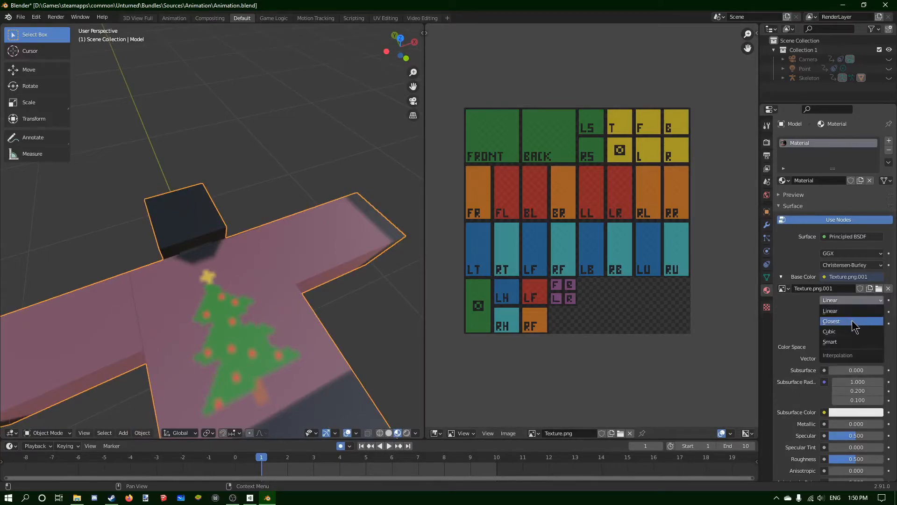
left_click(853, 322)
Step: Examine the pixelated shirt texture on the model's chest, neckline and sleeves
middle_click_drag(295, 242, 256, 271)
scroll(255, 271, "up", 5)
scroll(260, 269, "down", 6)
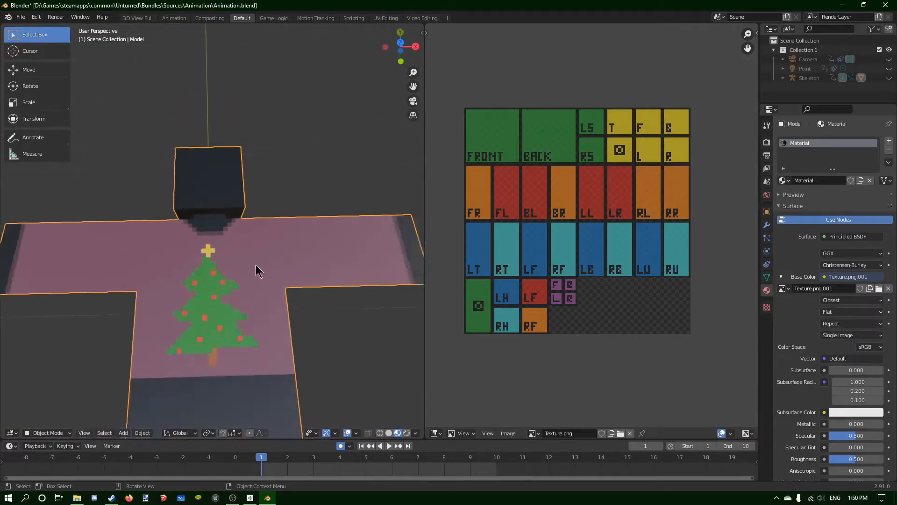
right_click(256, 262)
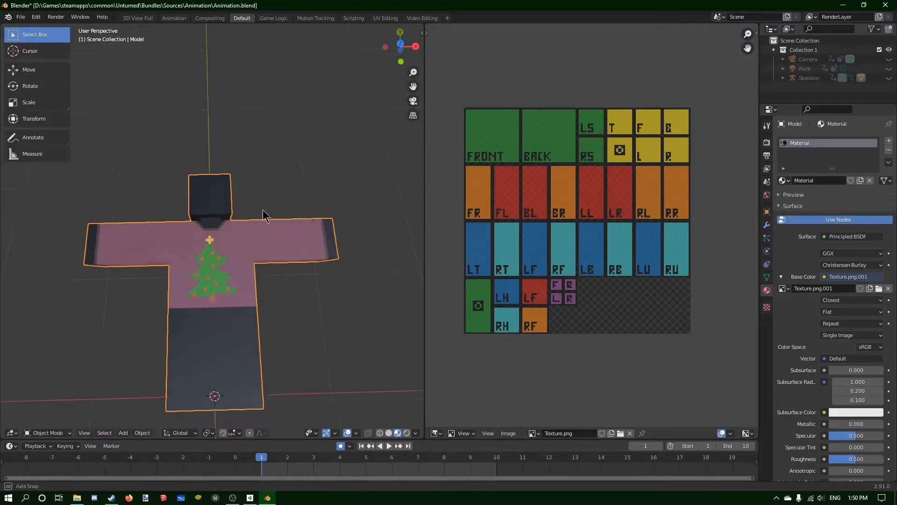
scroll(259, 219, "up", 2)
scroll(250, 236, "up", 2)
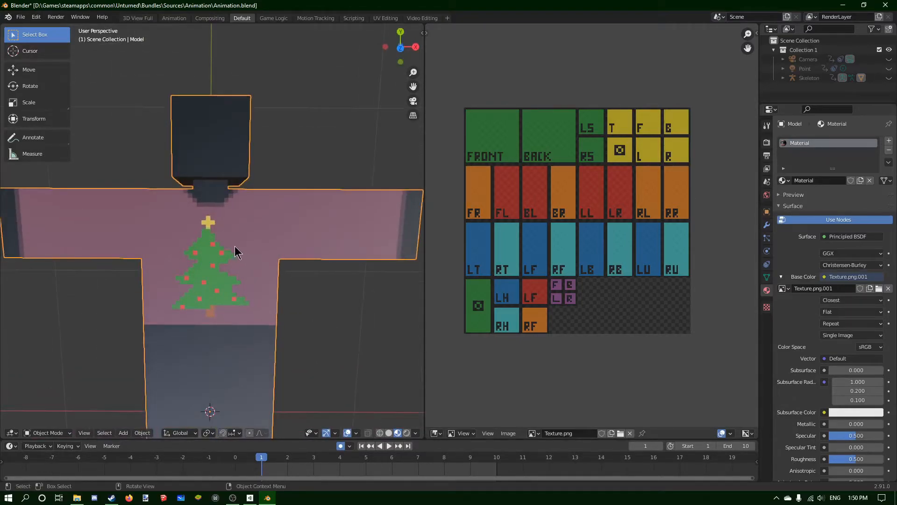
scroll(187, 226, "up", 3)
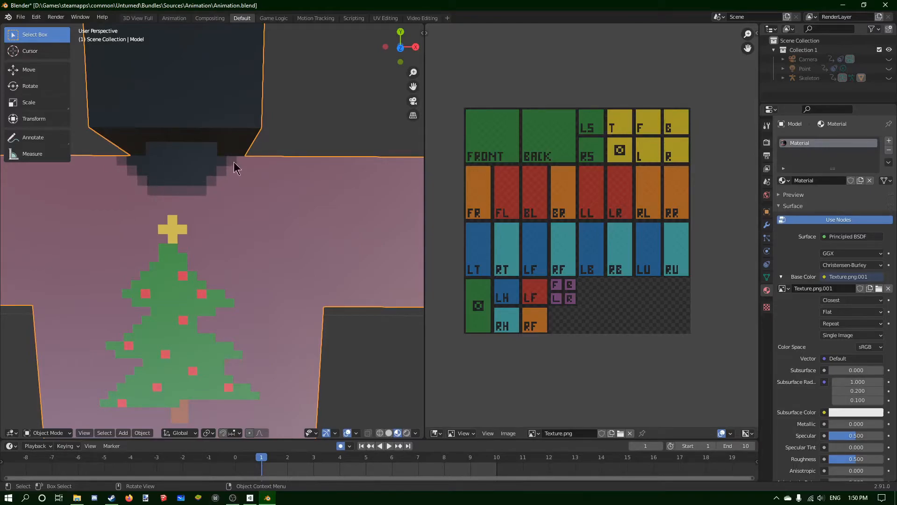
middle_click_drag(194, 200, 181, 270)
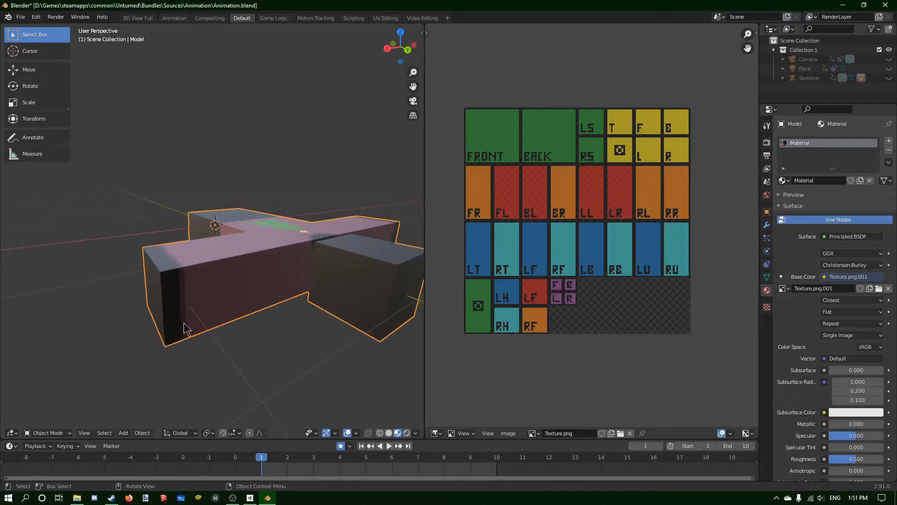
middle_click_drag(242, 307, 276, 294)
Step: Delete the faces of the character's head in Edit Mode to expose the neck area
key("Tab")
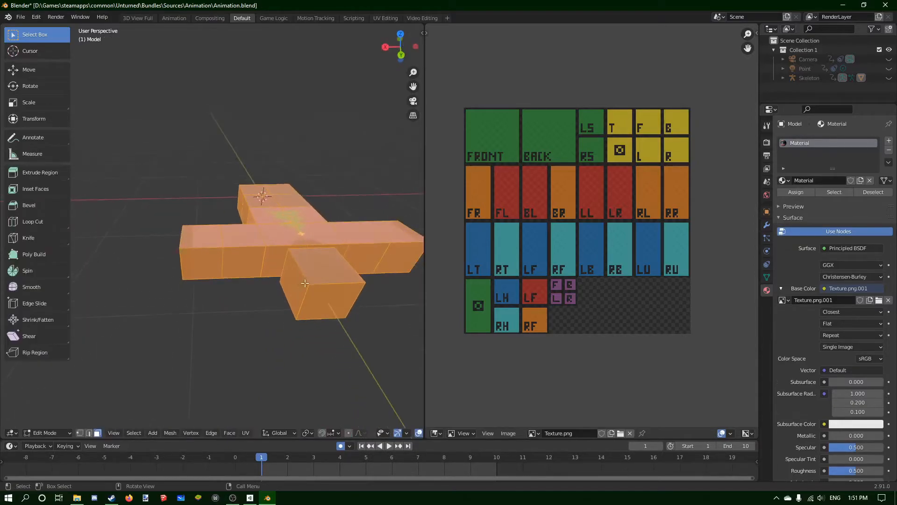
left_click(138, 224)
left_click(316, 270, "shift")
left_click(334, 300, "shift")
middle_click_drag(334, 300, 276, 292)
left_click(309, 384, "shift")
key("x")
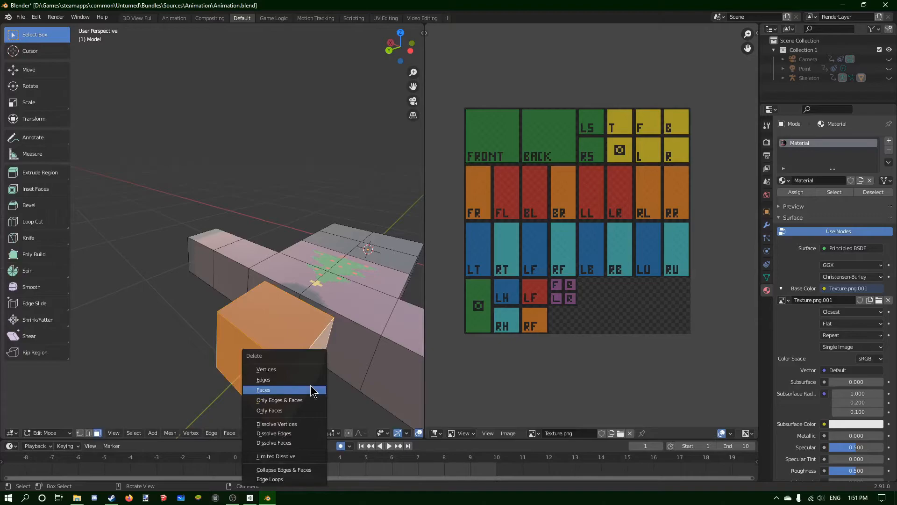
left_click(311, 390)
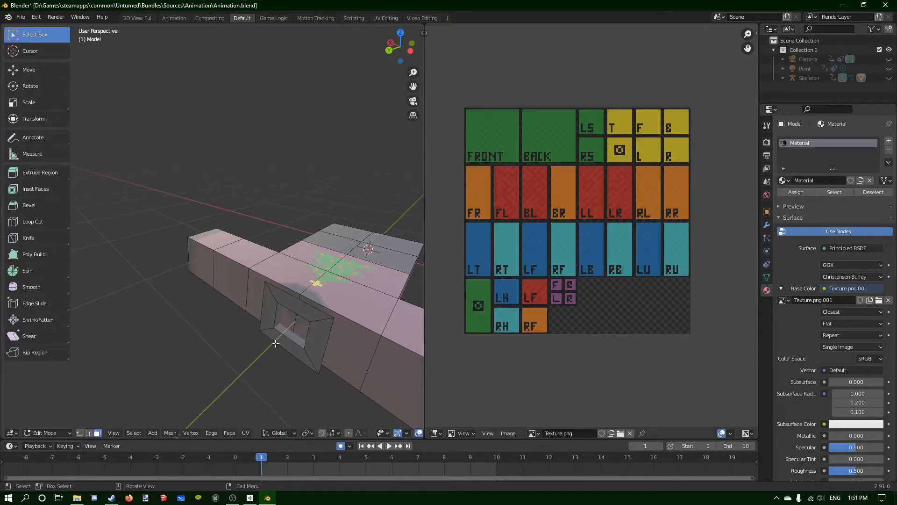
Step: Select the faces around the neck opening to inspect them, and view the headless model in Object Mode
left_click(270, 334)
left_click(267, 313, "shift")
left_click(299, 314, "shift")
left_click(318, 331, "shift")
left_click(287, 334, "shift")
middle_click_drag(280, 323, 243, 346)
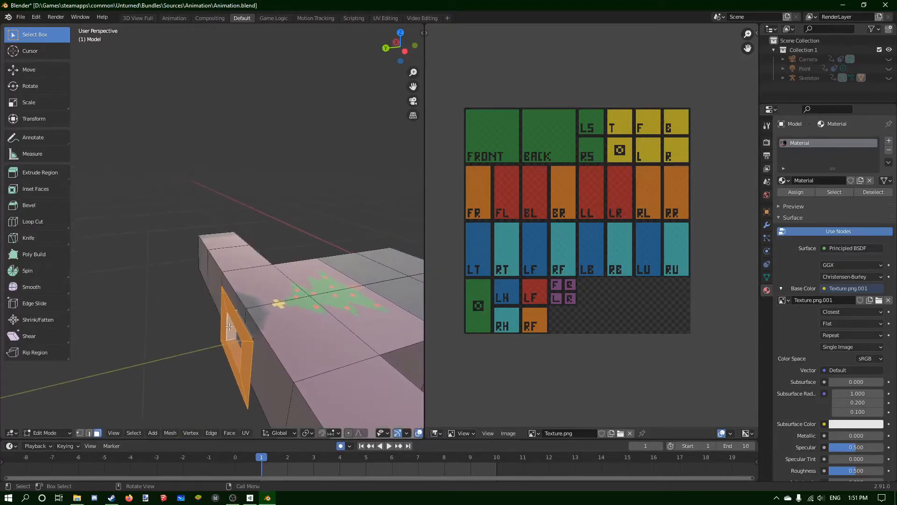
left_click(238, 328)
left_click(223, 314, "shift")
left_click(228, 349, "shift")
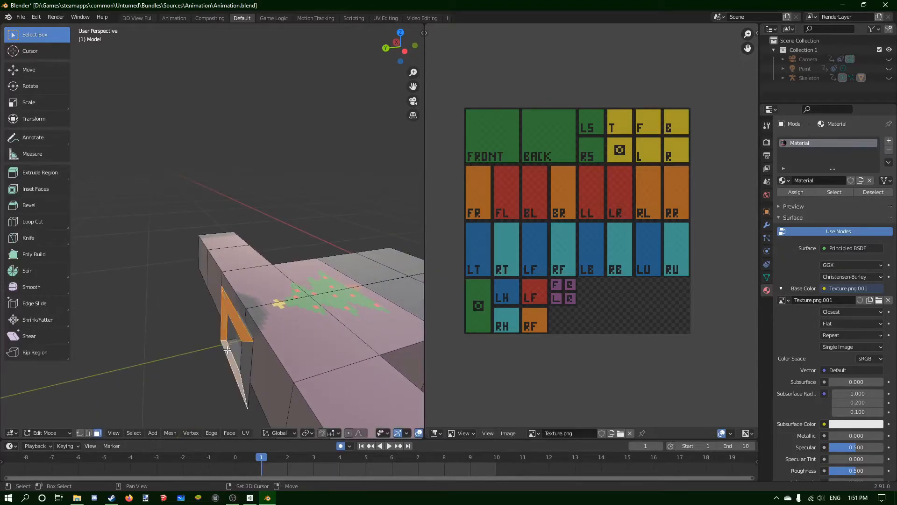
left_click(245, 364, "shift")
key("Tab")
middle_click_drag(248, 369, 187, 308)
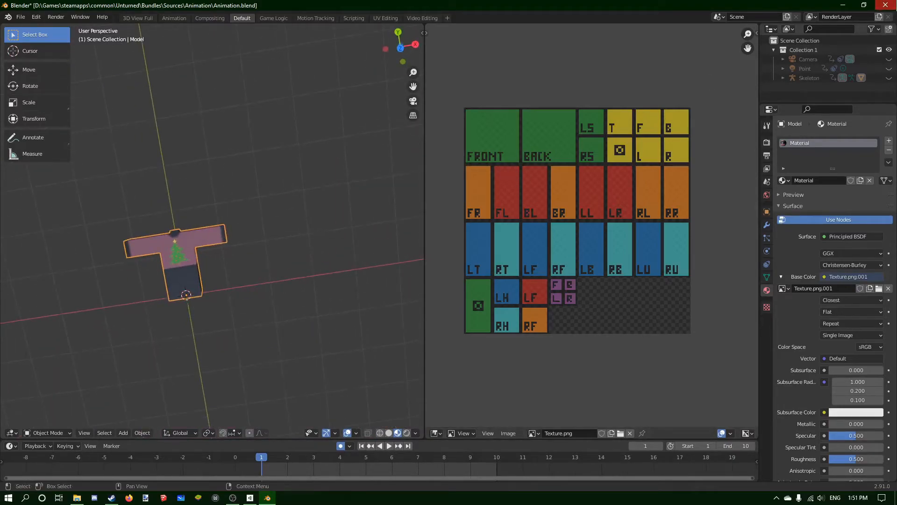
Step: Close Blender without saving the changes to Animation.blend
left_click(886, 5)
left_click(467, 272)
left_click(324, 232)
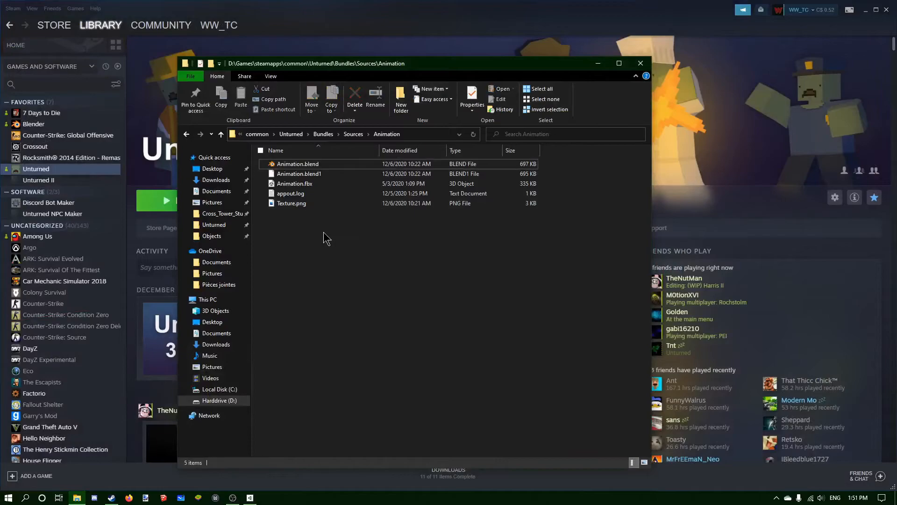
Step: Open the Youtube folder on the Desktop in File Explorer
left_click(212, 168)
left_click(331, 203)
double_click(330, 201)
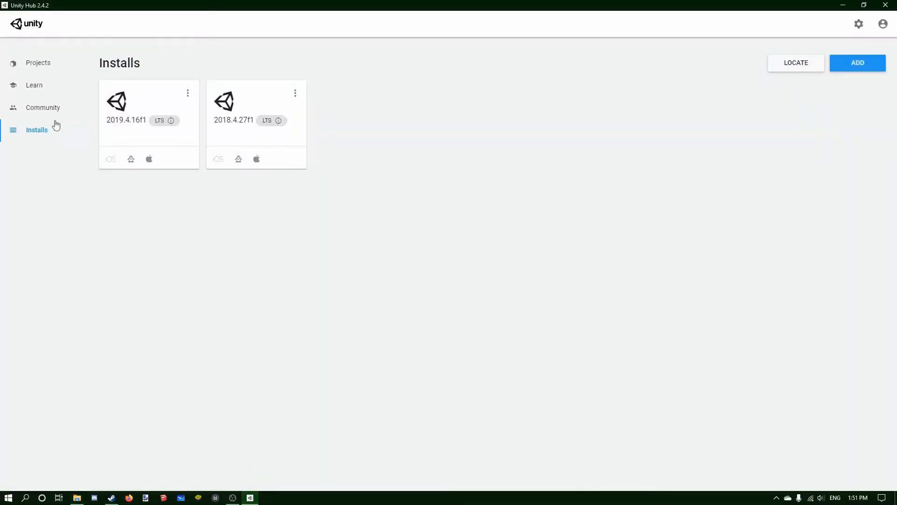
Step: Open the Youtube project from Unity Hub and go to its CoreMasterBundle/Items/Shirts folder
left_click(44, 72)
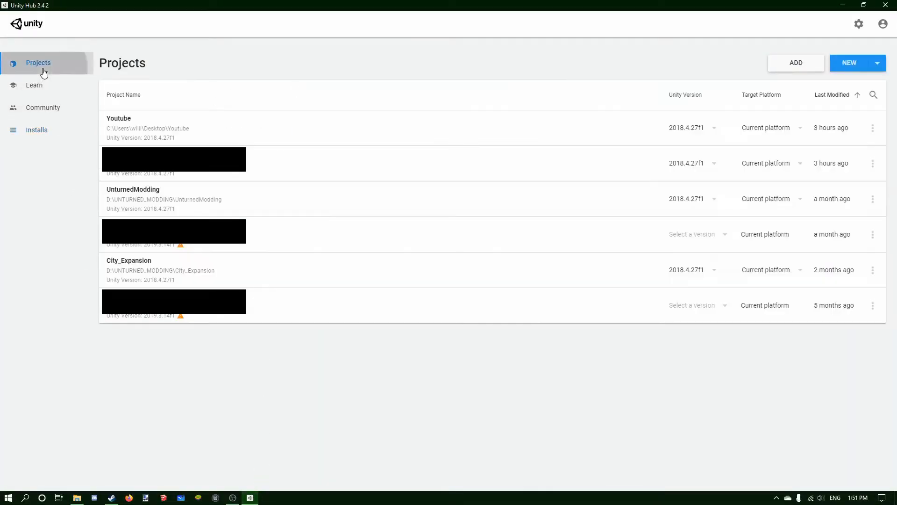
left_click(155, 125)
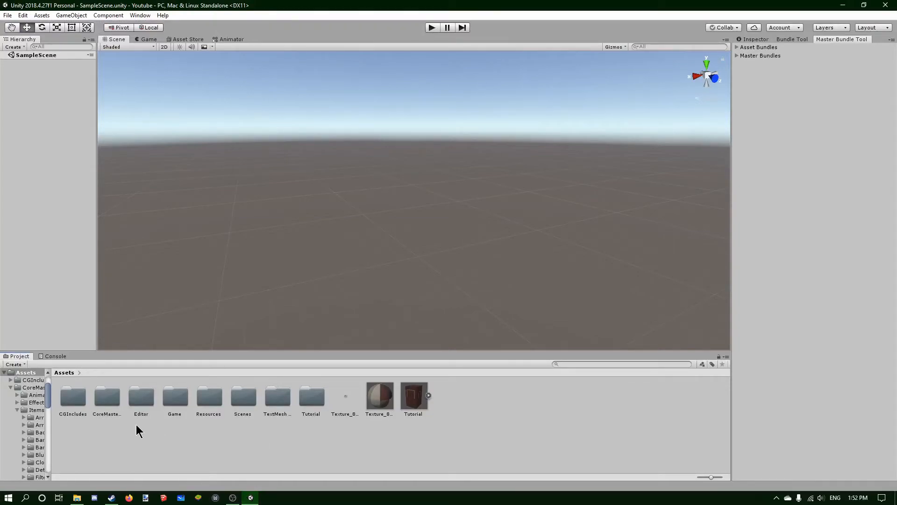
double_click(102, 400)
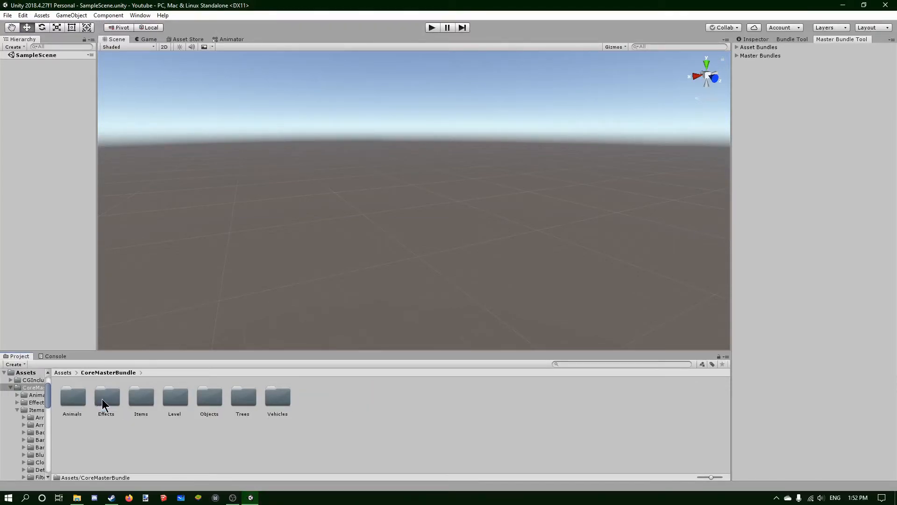
double_click(151, 397)
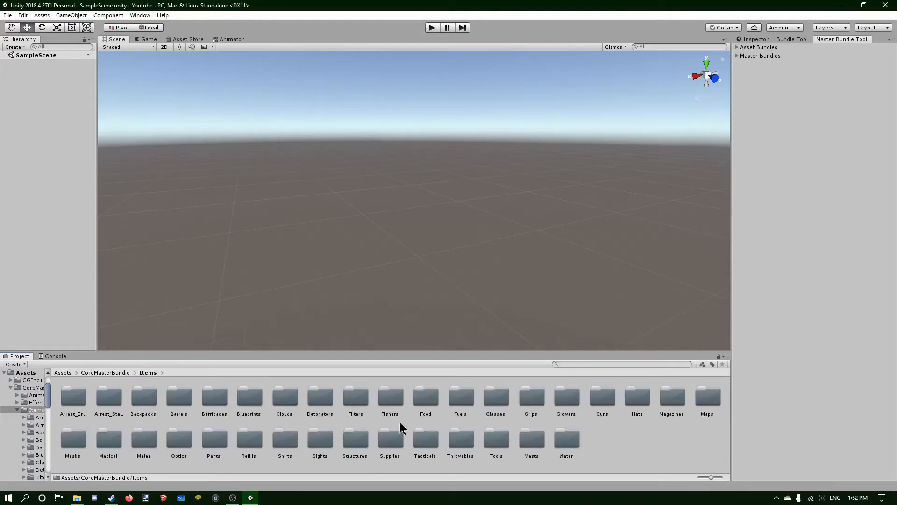
double_click(287, 438)
Step: Look inside the Chef_Top shirt folder and reveal that folder in File Explorer
left_click(114, 399)
right_click(186, 404)
left_click(106, 397)
double_click(105, 395)
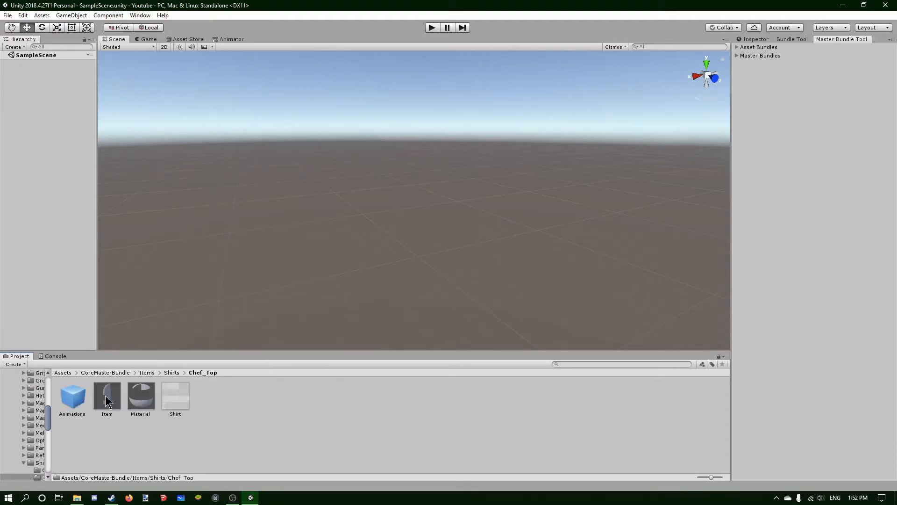
right_click(275, 417)
left_click(319, 209)
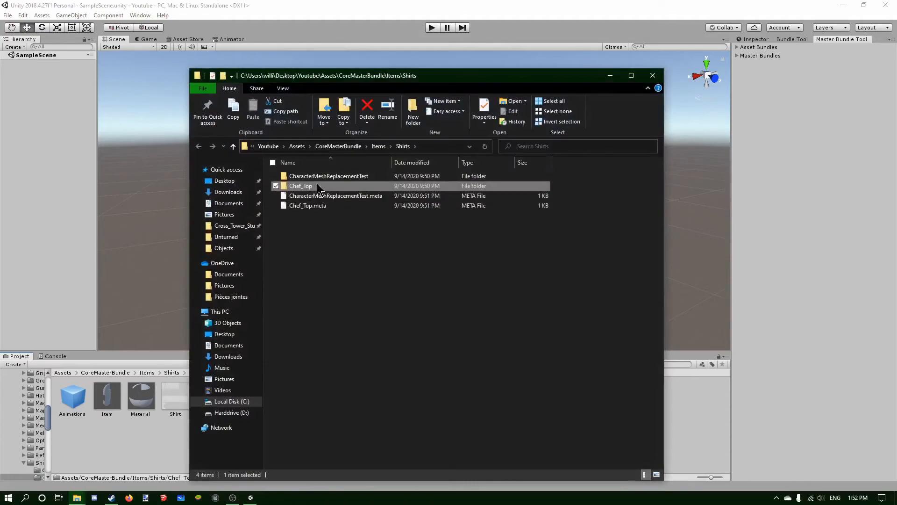
Step: Copy the Chef_Top folder and go to the project's Assets\Tutorial\Bundles folder
left_click(296, 147)
double_click(299, 237)
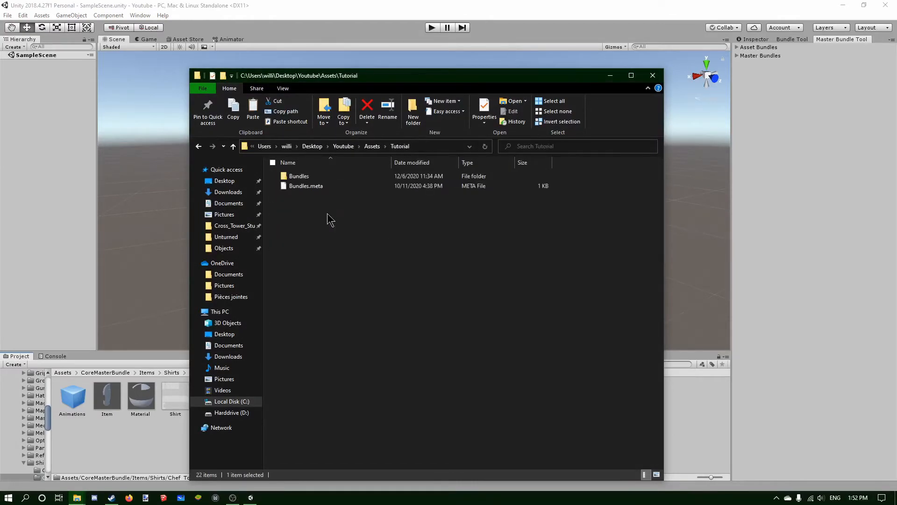
double_click(324, 178)
Step: Create a new folder named XMas in Bundles, look inside it and return to Bundles
left_click(419, 122)
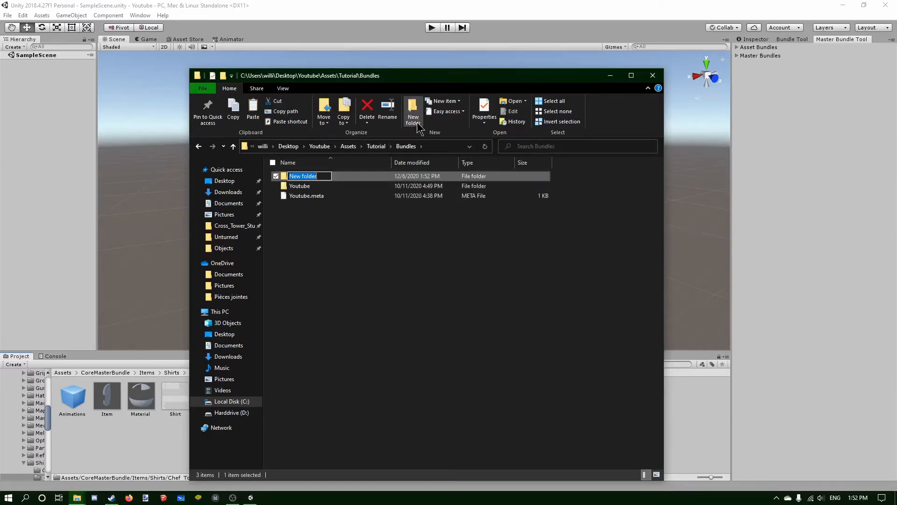
type("XMas")
key("Return")
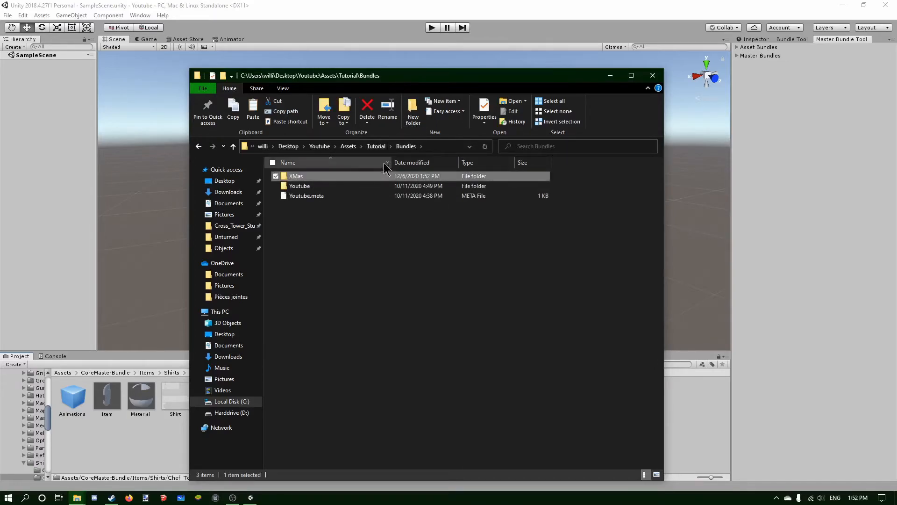
double_click(346, 180)
left_click(399, 146)
Step: Paste the Chef_Top folder into Bundles and delete the empty XMas folder
left_click(335, 217)
key("ctrl+v")
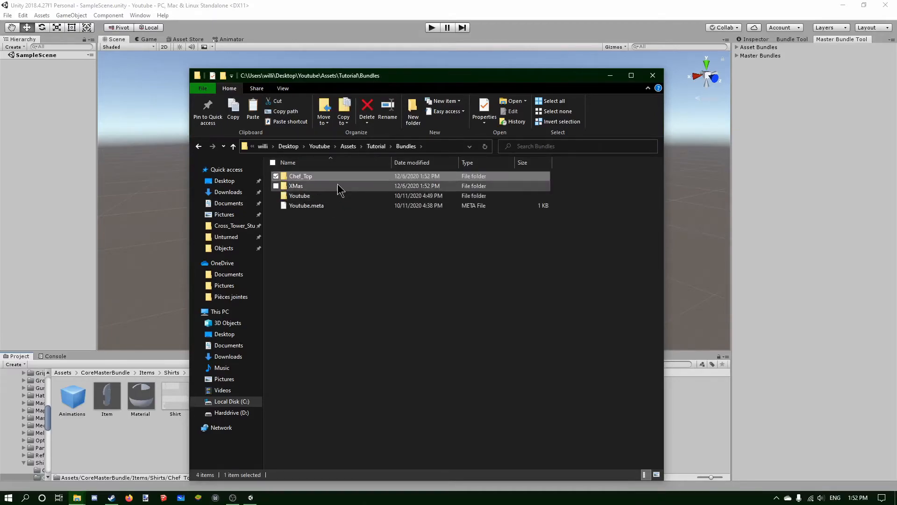
left_click(335, 186)
key("Delete")
Step: Rename the pasted Chef_Top folder as XMas
left_click(308, 176)
key("F2")
type("XMa")
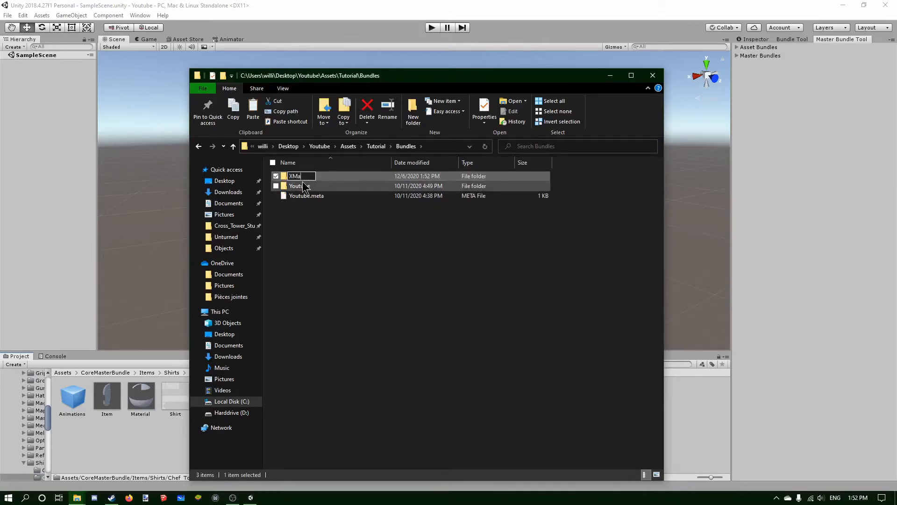
type("s")
key("Return")
left_click(343, 212)
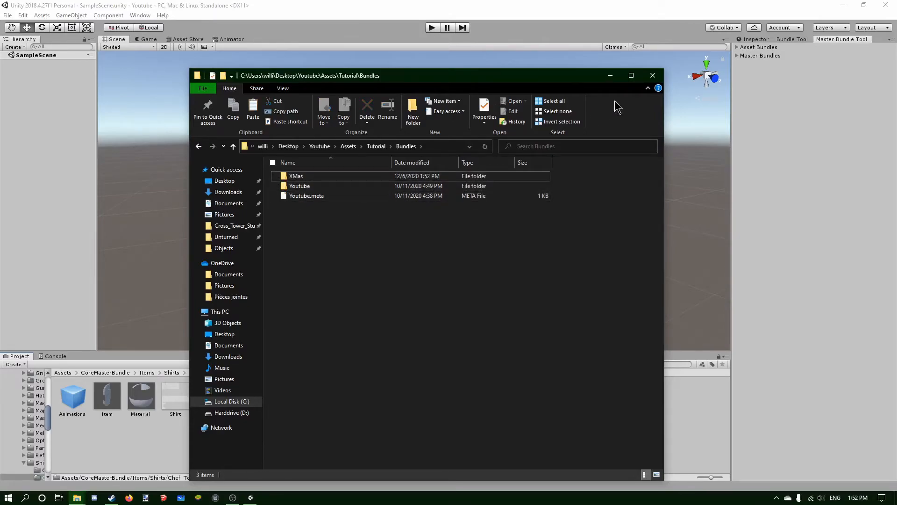
Step: Return to the root Assets folder in Unity, and move Texture.png from Desktop\Youtube into Assets in File Explorer
left_click(653, 76)
left_click(63, 372)
left_click(43, 358)
left_click(17, 356)
left_click(77, 497)
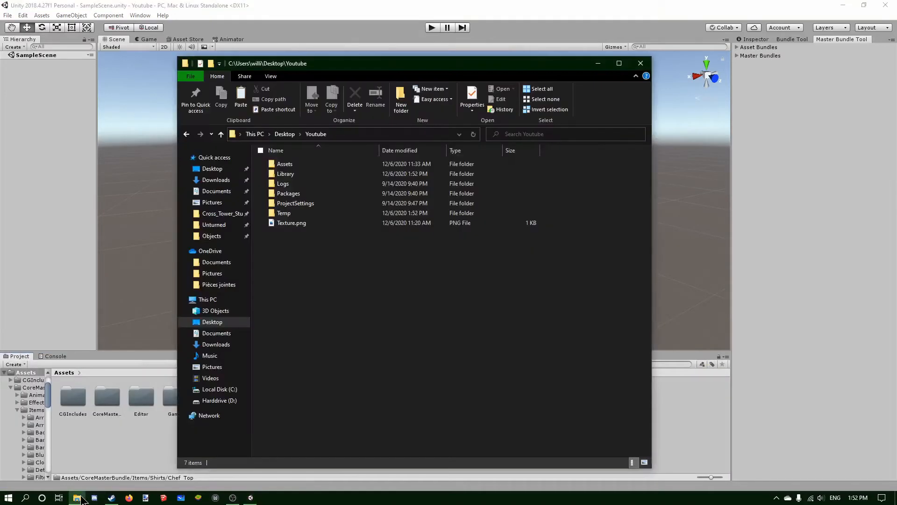
left_click_drag(310, 225, 316, 161)
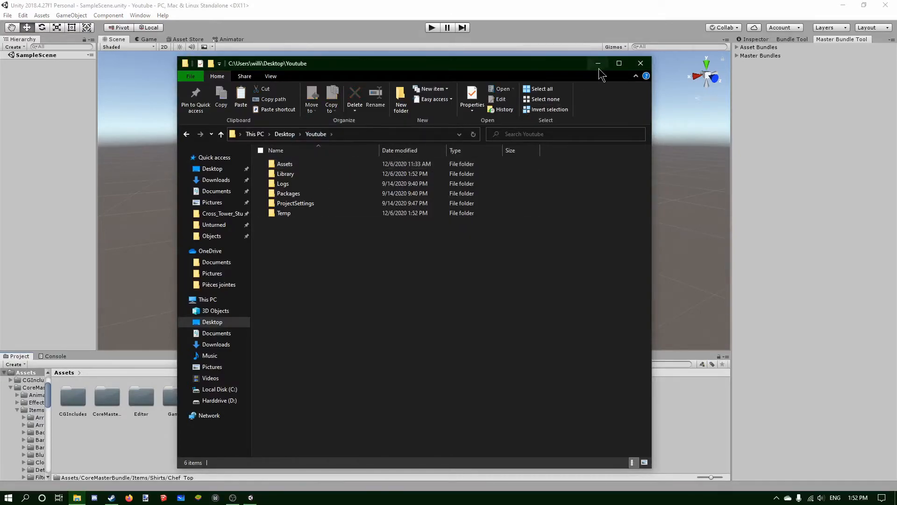
Step: Close File Explorer and configure the imported Texture with Alpha Is Transparency enabled, compression None and max size 1024
left_click(646, 64)
left_click(344, 398)
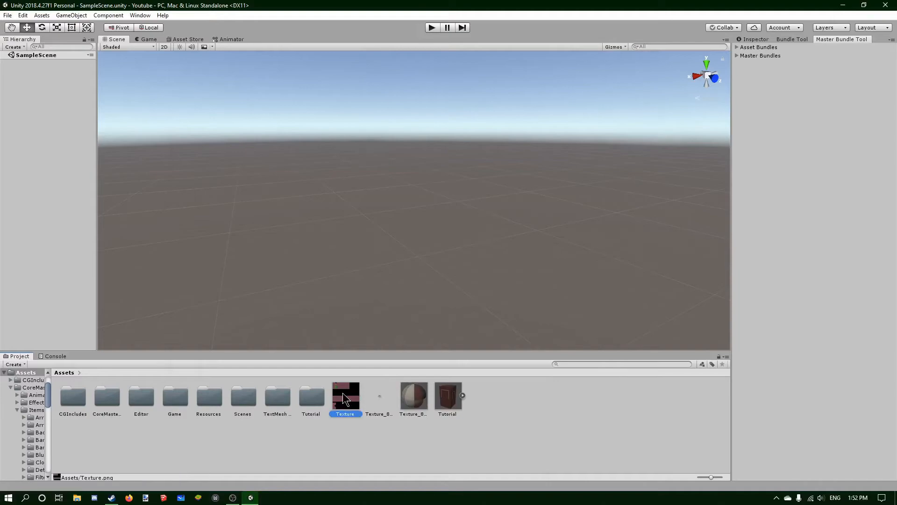
left_click(757, 40)
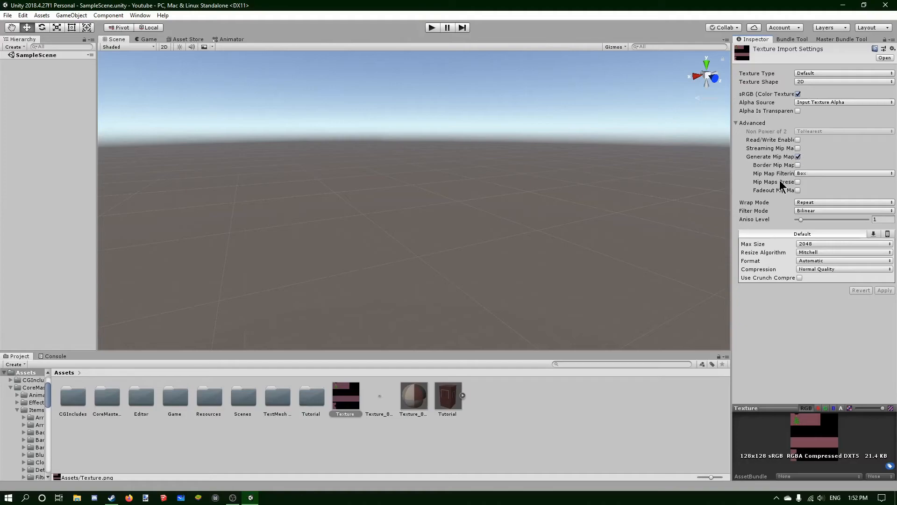
left_click(797, 111)
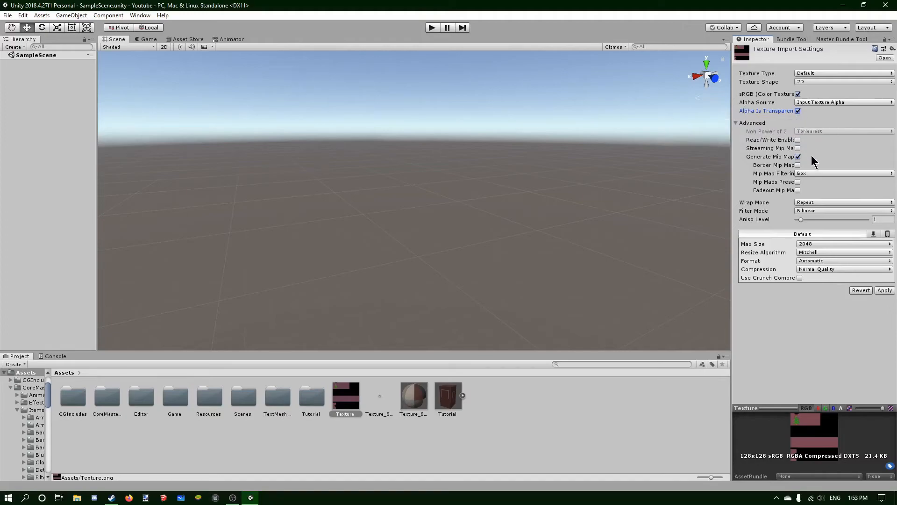
left_click(808, 270)
left_click(819, 280)
left_click(813, 244)
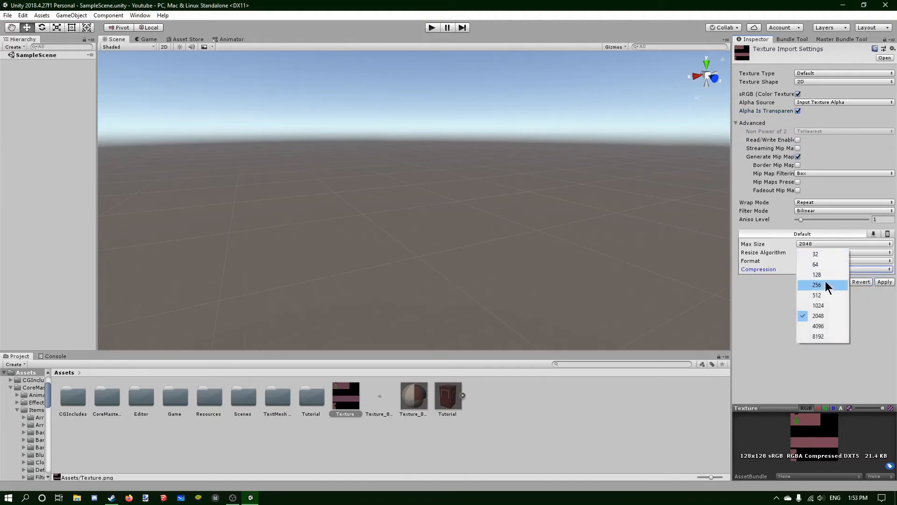
left_click(826, 305)
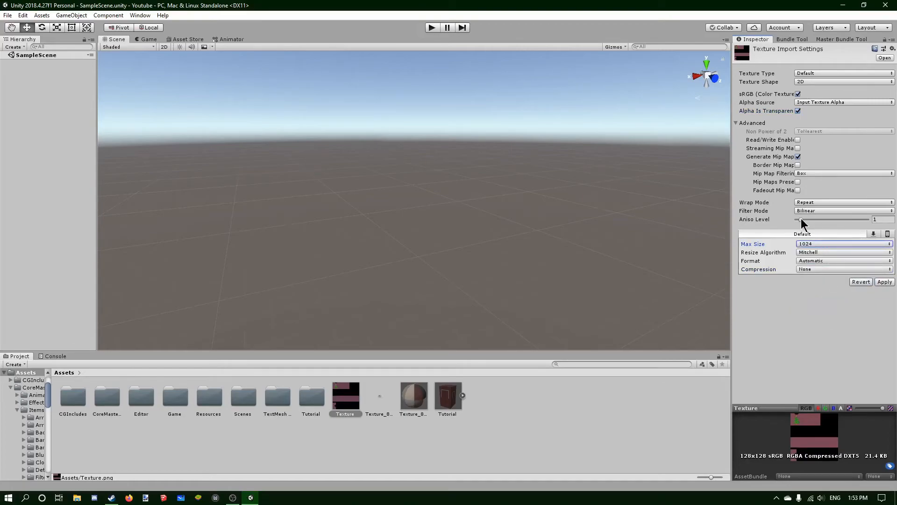
Step: Set the texture's aniso level to 16, filter mode to Point (no filter) and wrap mode to Clamp, and apply the import settings
left_click_drag(801, 220, 869, 220)
left_click(836, 212)
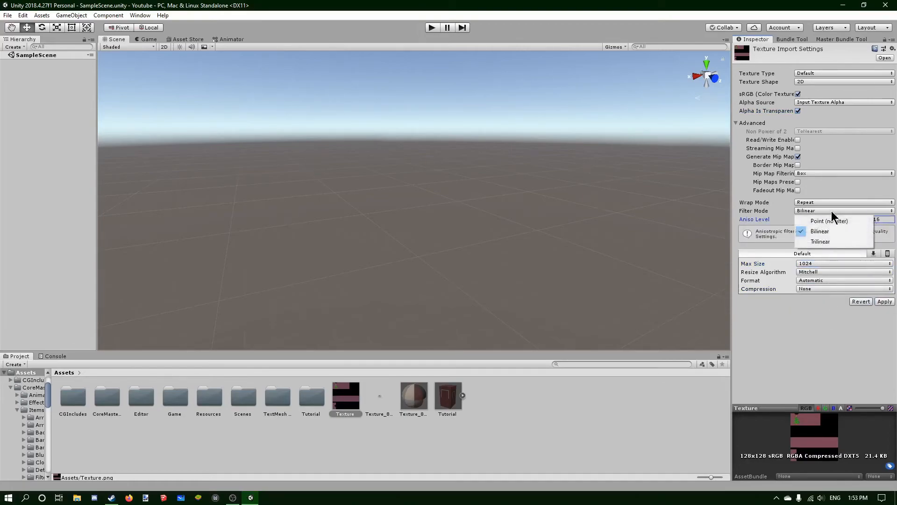
left_click(832, 222)
left_click(829, 202)
left_click(826, 224)
left_click(886, 302)
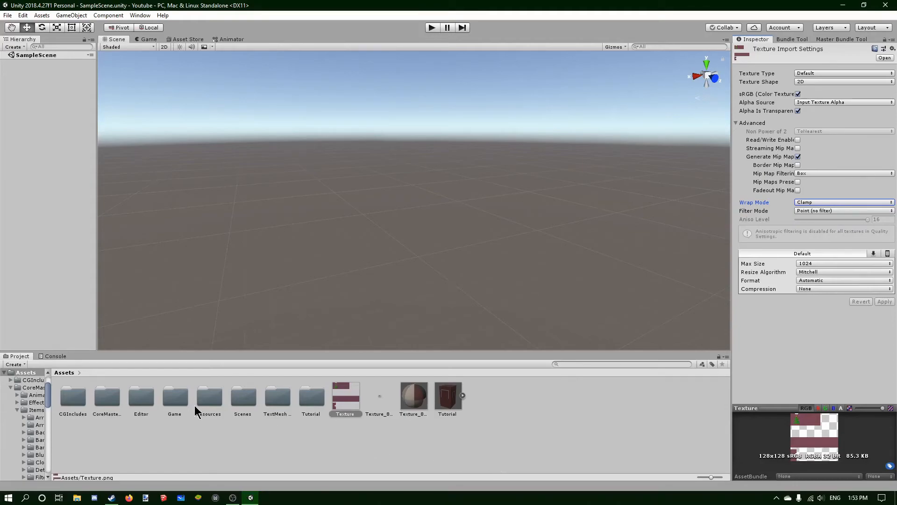
Step: Move Texture into the XMas folder under Tutorial/Bundles and open that folder
left_click_drag(341, 391, 318, 399)
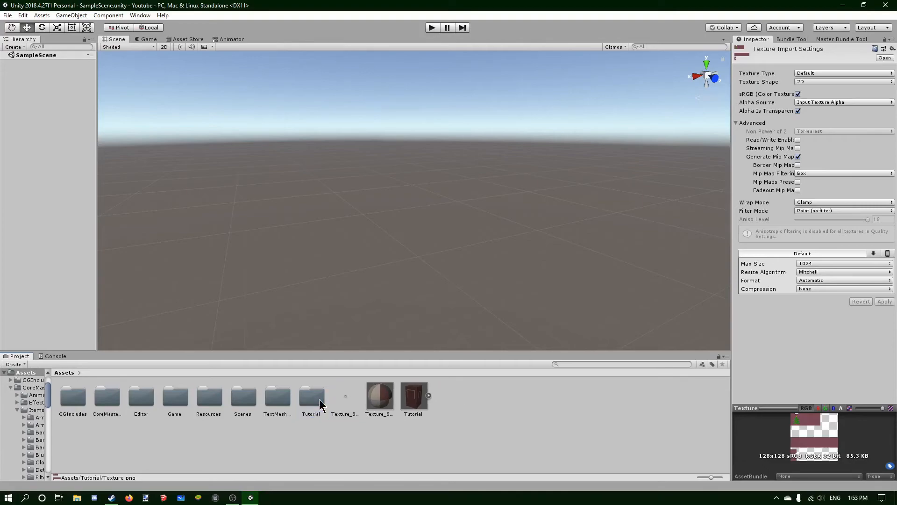
double_click(312, 395)
double_click(75, 397)
left_click_drag(135, 400, 83, 402)
double_click(85, 402)
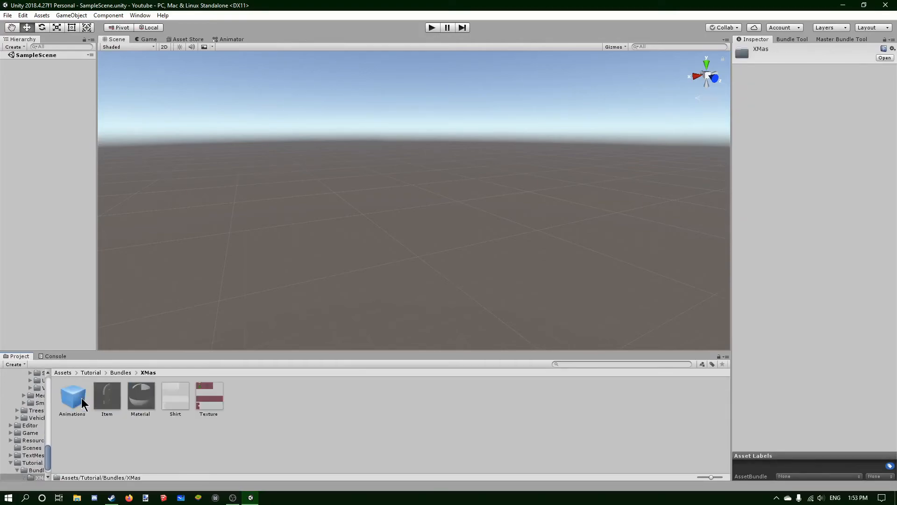
Step: Delete the old Shirt texture from the XMas folder and rename Texture as Shirt
left_click(183, 402)
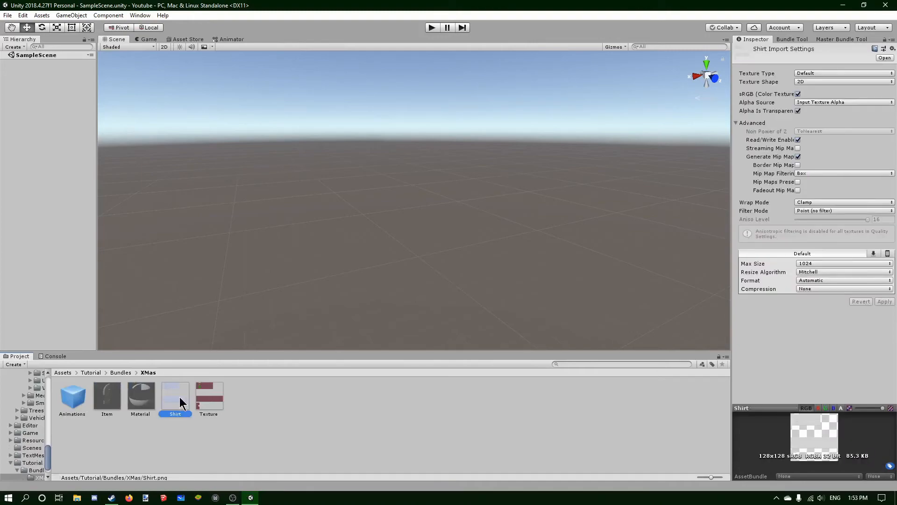
key("Delete")
left_click(476, 269)
key("F2")
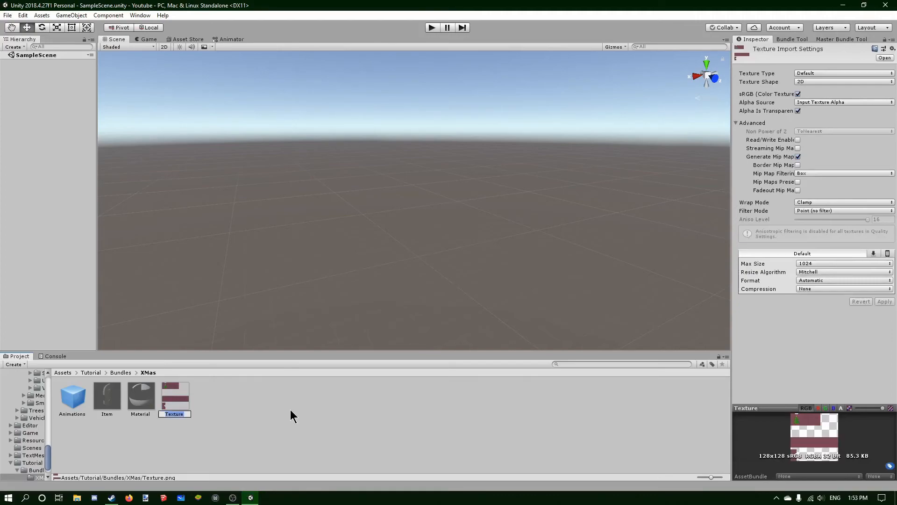
type("Shirt")
key("Return")
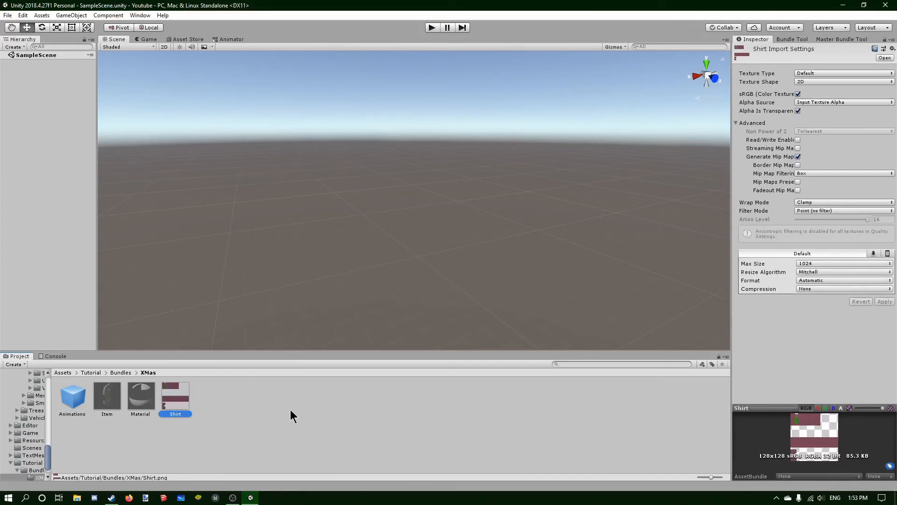
Step: Open the Item prefab and apply the Shirt texture directly to the shirt model
double_click(107, 396)
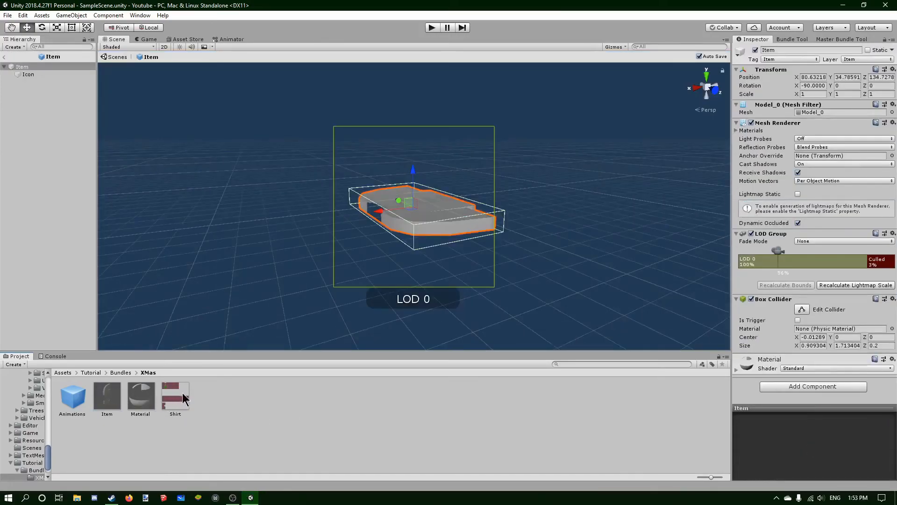
right_click_drag(446, 204, 387, 184)
middle_click_drag(387, 184, 213, 289)
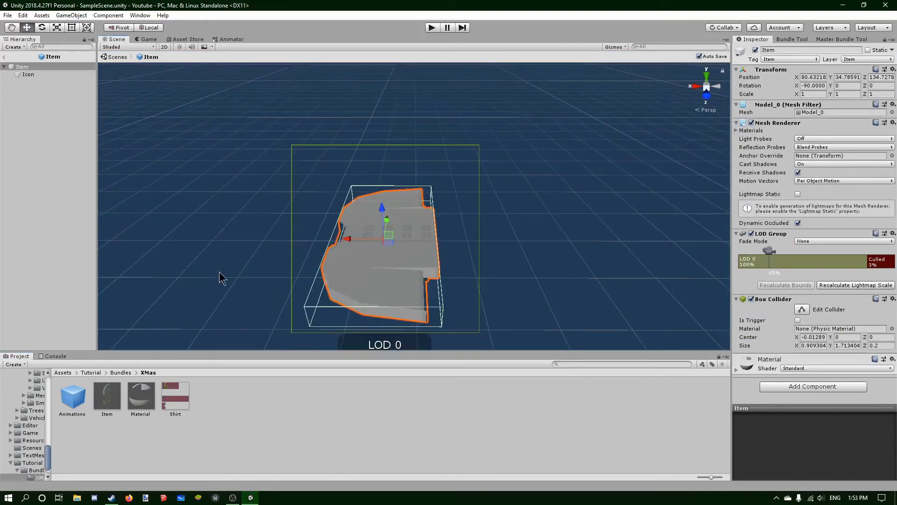
left_click_drag(377, 252, 383, 227, "alt")
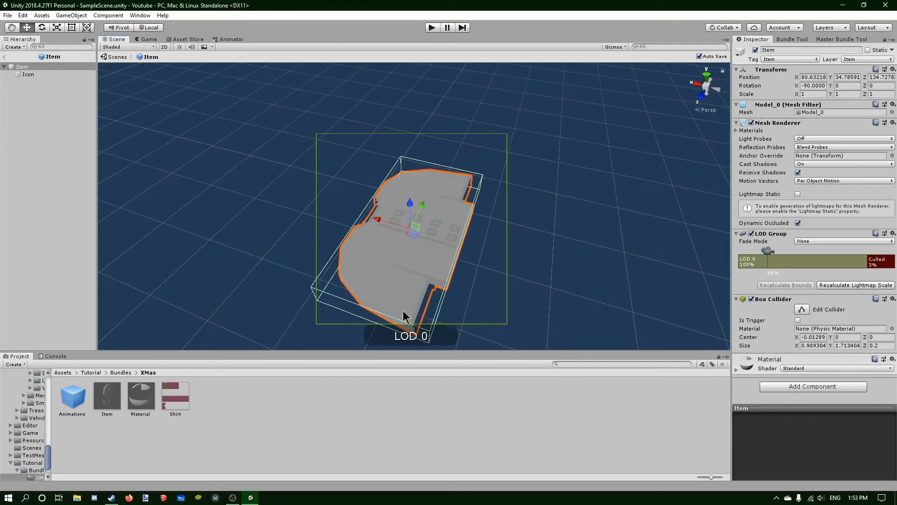
left_click_drag(175, 398, 408, 265)
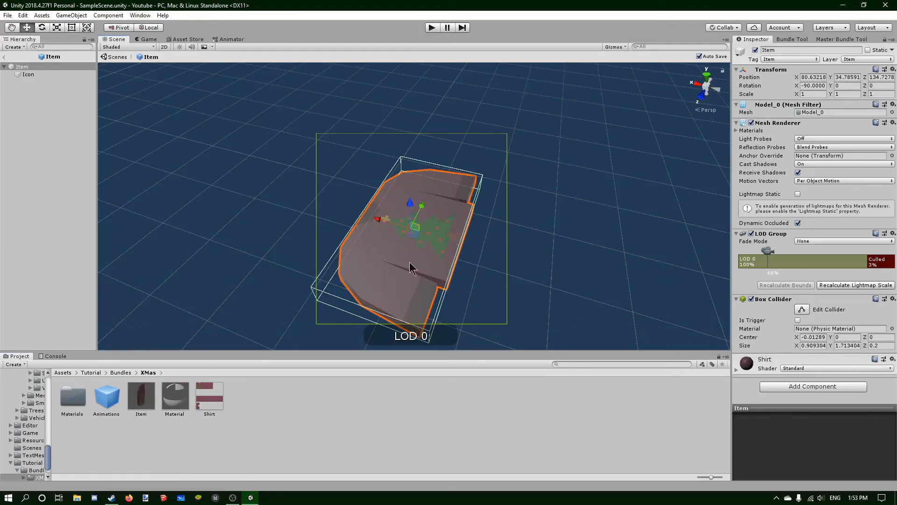
Step: Assign the Shirt texture as the albedo map of Material and apply Material to the shirt model
left_click(178, 394)
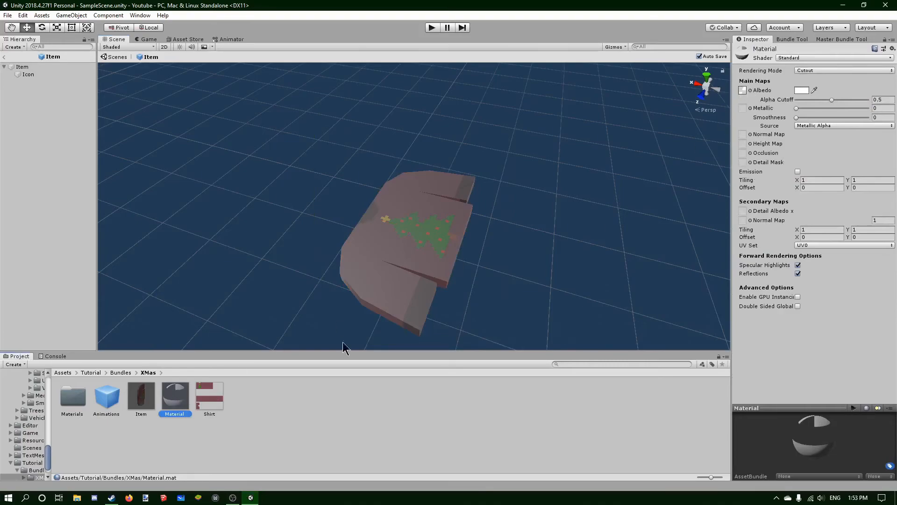
left_click_drag(211, 395, 744, 93)
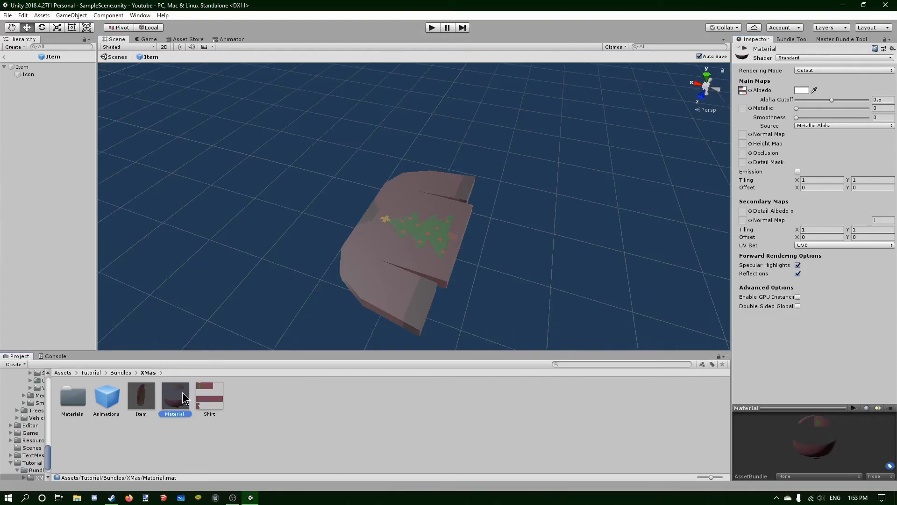
left_click_drag(185, 395, 396, 259)
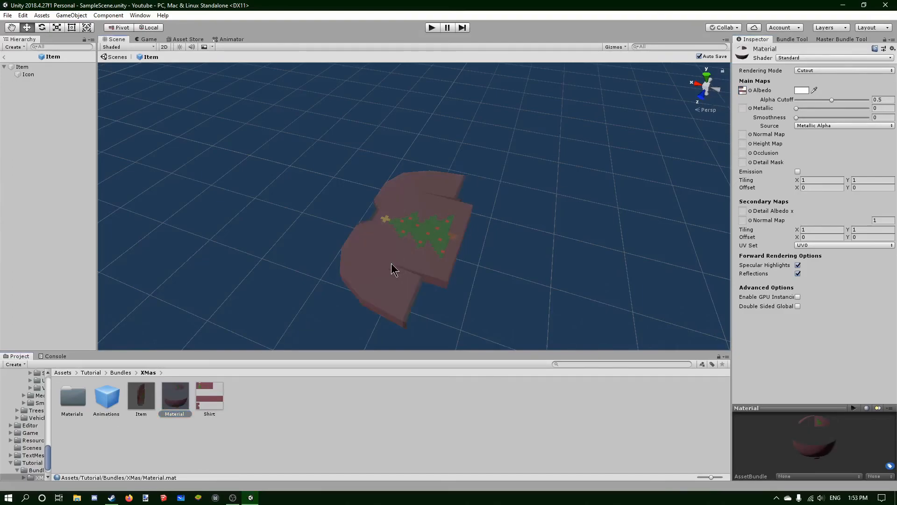
Step: Delete the extra Materials folder from XMas and inspect the textured shirt model
left_click(78, 388)
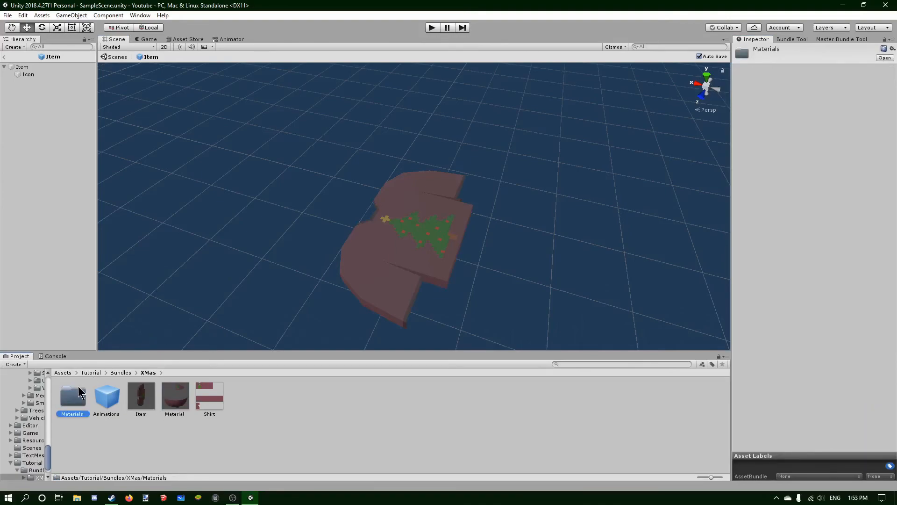
key("Delete")
left_click(478, 269)
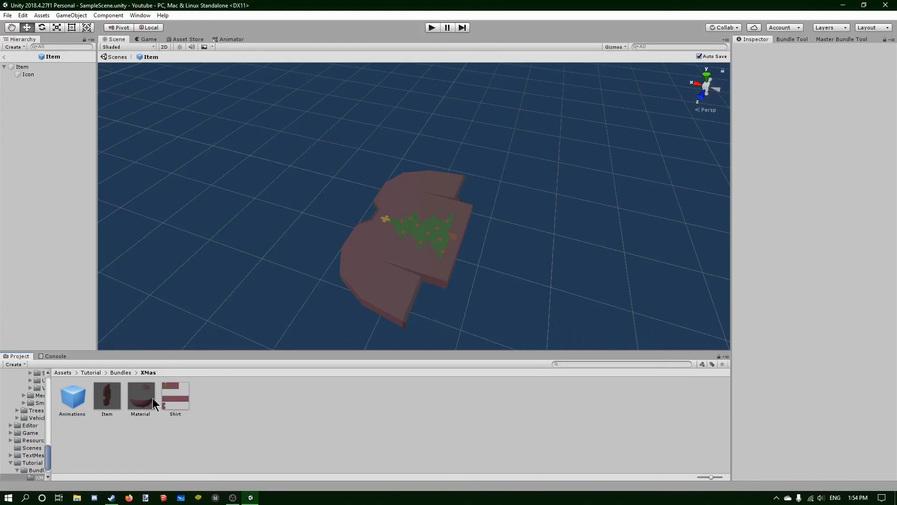
left_click_drag(288, 293, 399, 243, "alt")
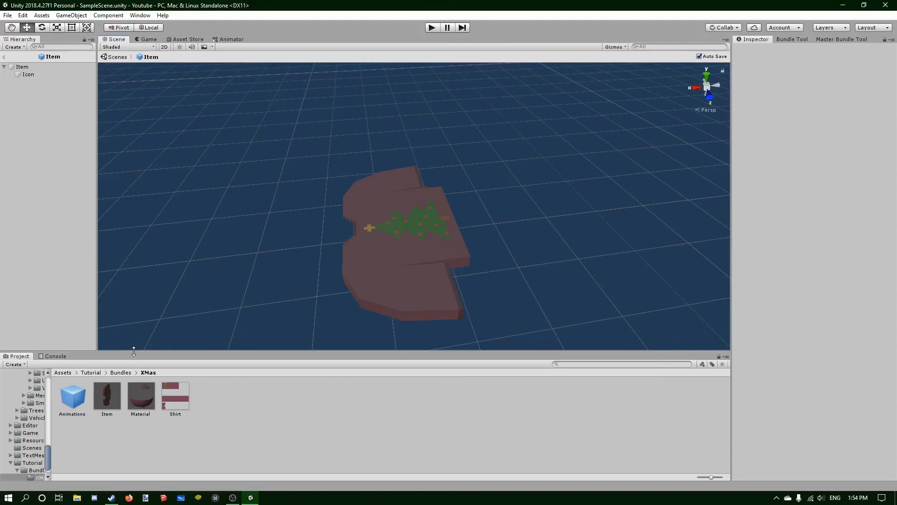
scroll(135, 346, "down", 3)
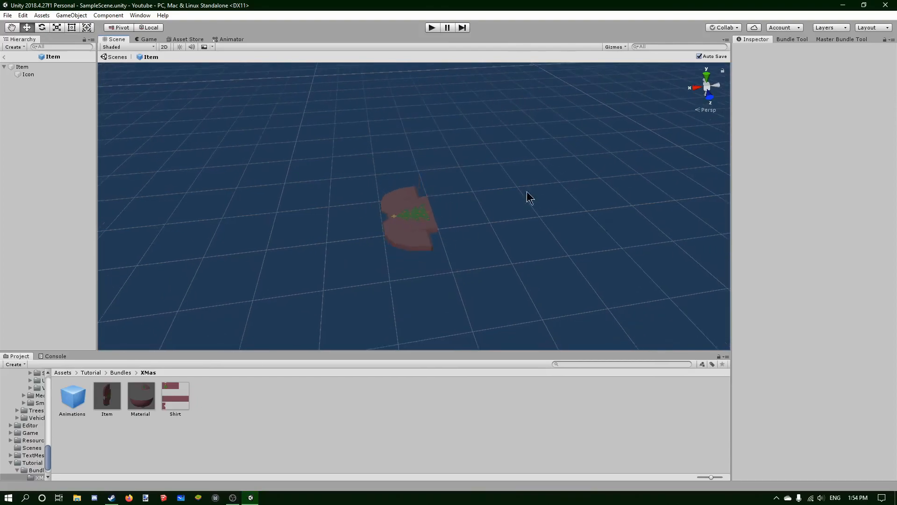
Step: Return to Bundles with the XMas folder selected and grab its assets in the Bundle Tool
left_click(121, 373)
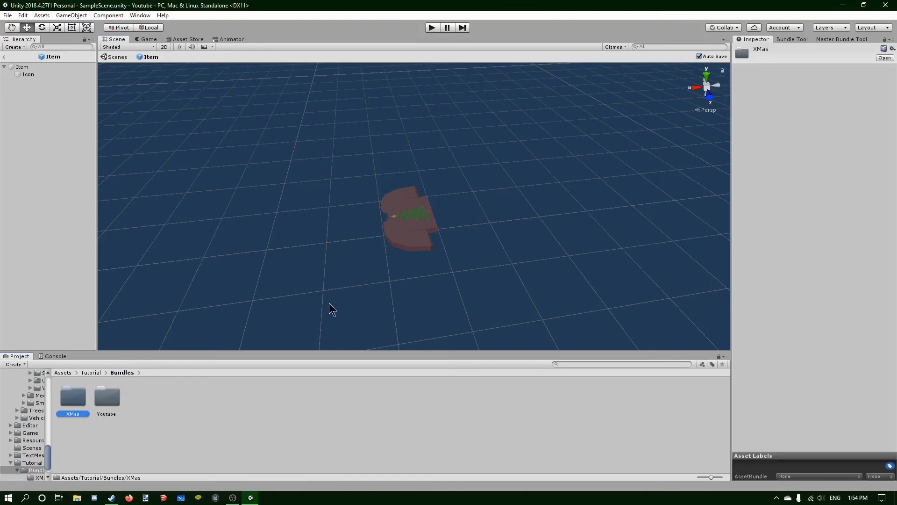
left_click(792, 41)
left_click(791, 48)
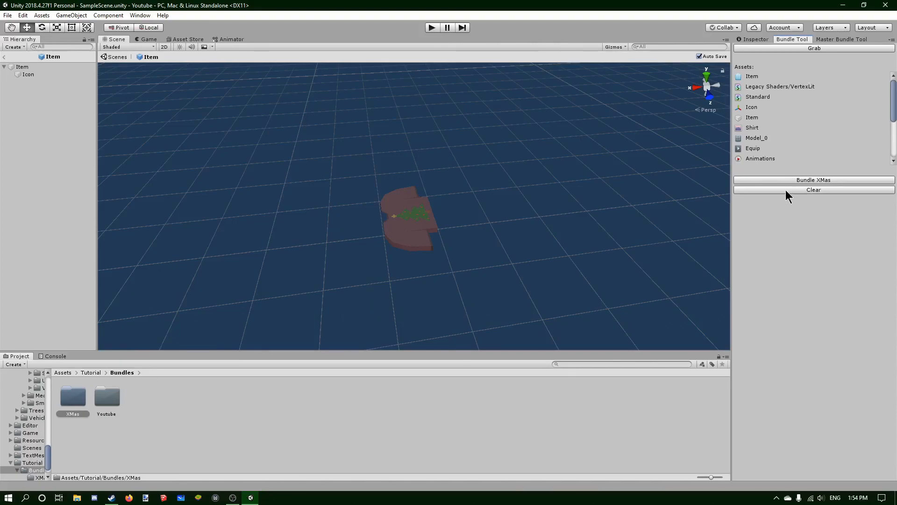
left_click_drag(414, 217, 311, 226, "alt")
middle_click_drag(354, 242, 438, 271)
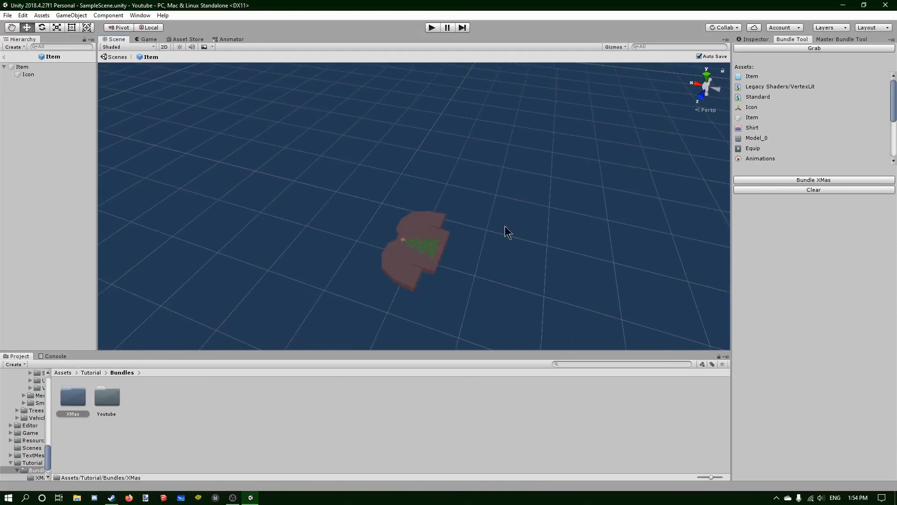
Step: Look at the Master Bundle Tool and clear the grabbed XMas assets from the Bundle Tool
left_click(848, 40)
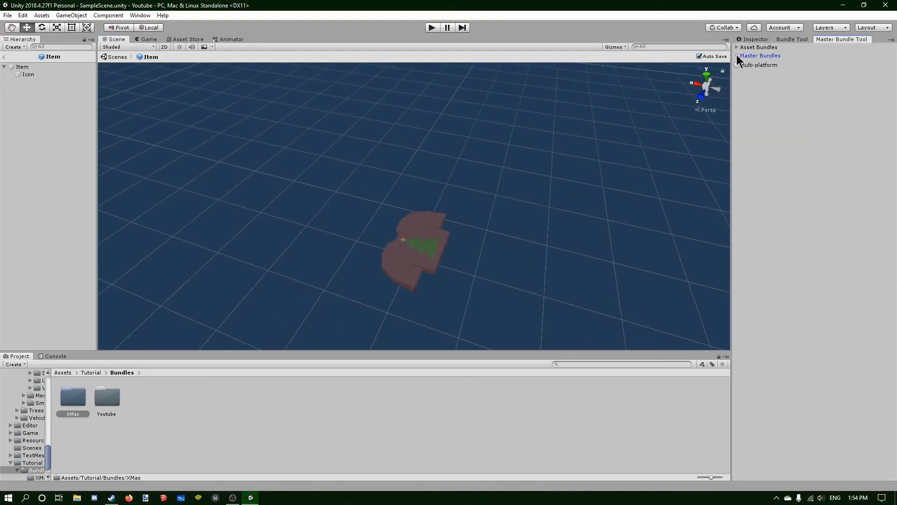
left_click(787, 39)
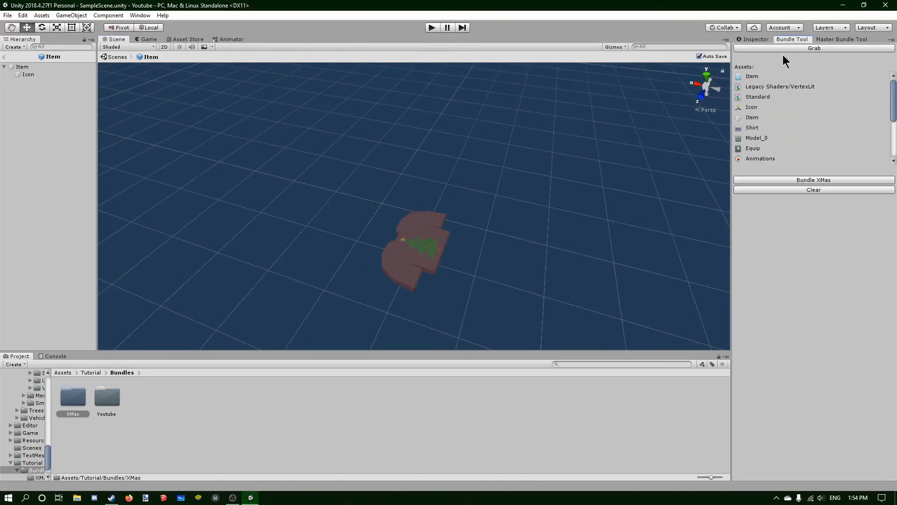
left_click(815, 189)
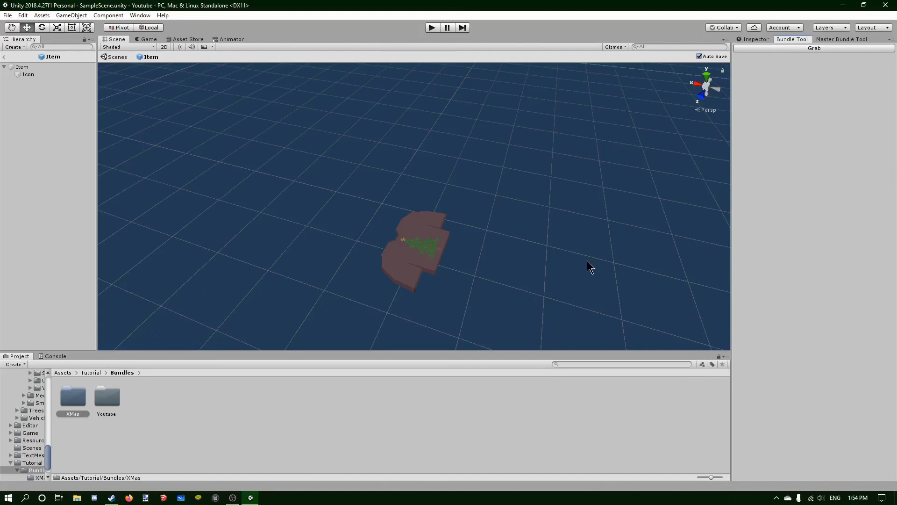